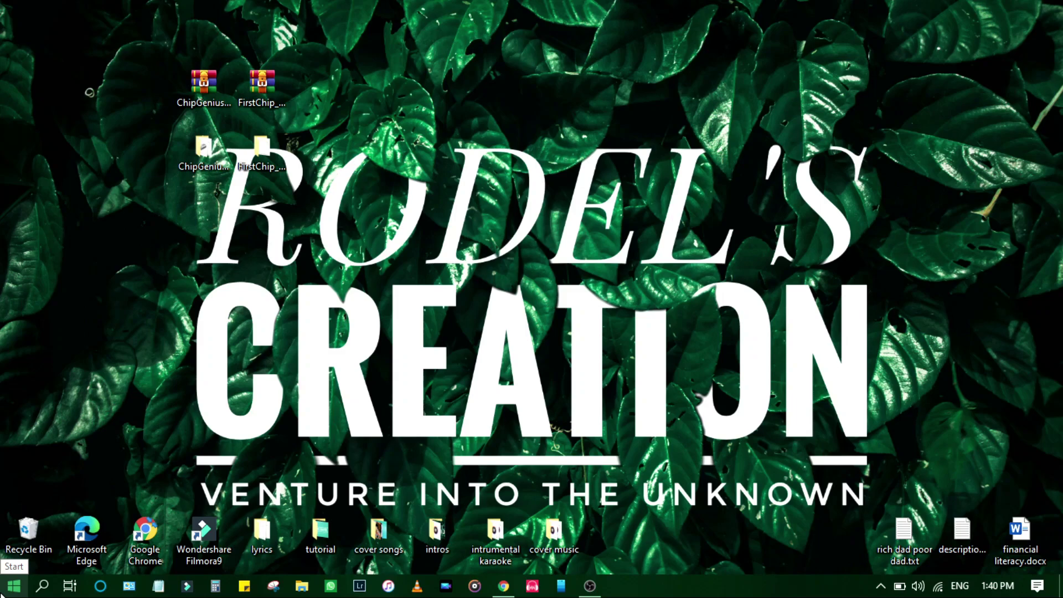
Launch Command Prompt from the Start menu search and start DiskPart.
left_click(13, 586)
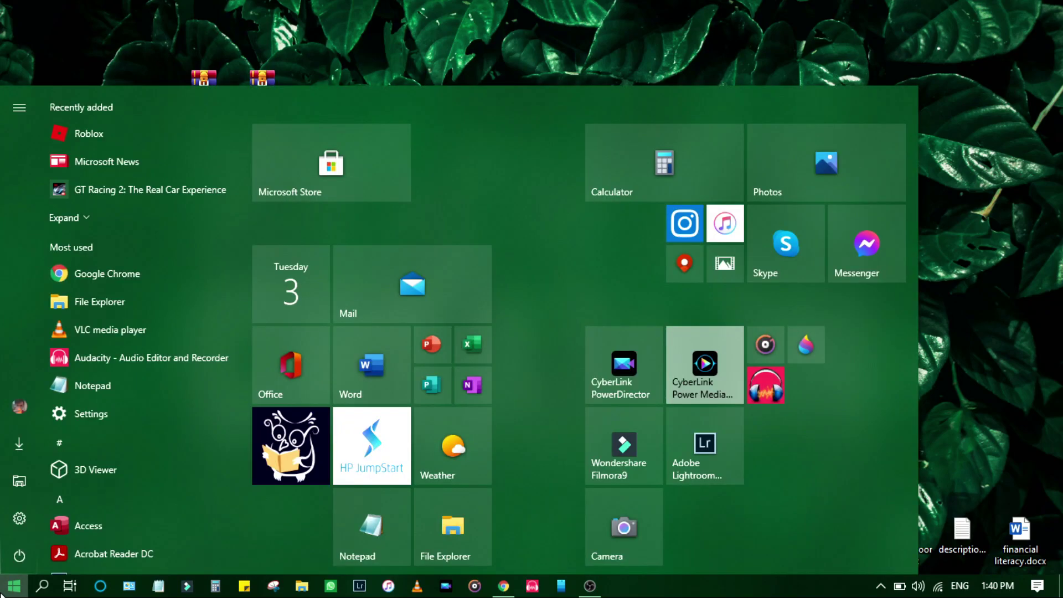
type("cmd")
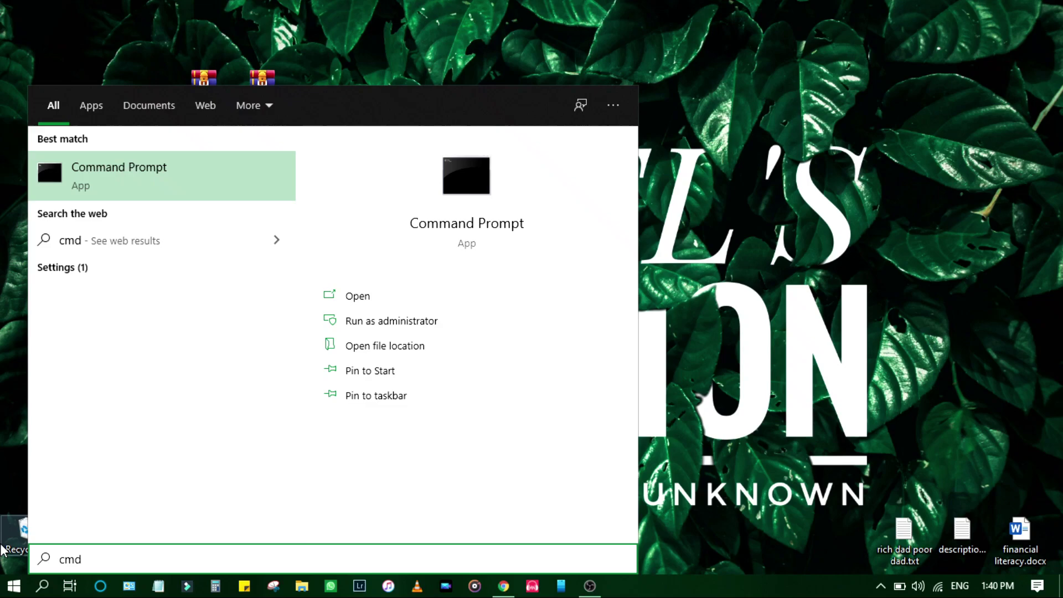
left_click(139, 178)
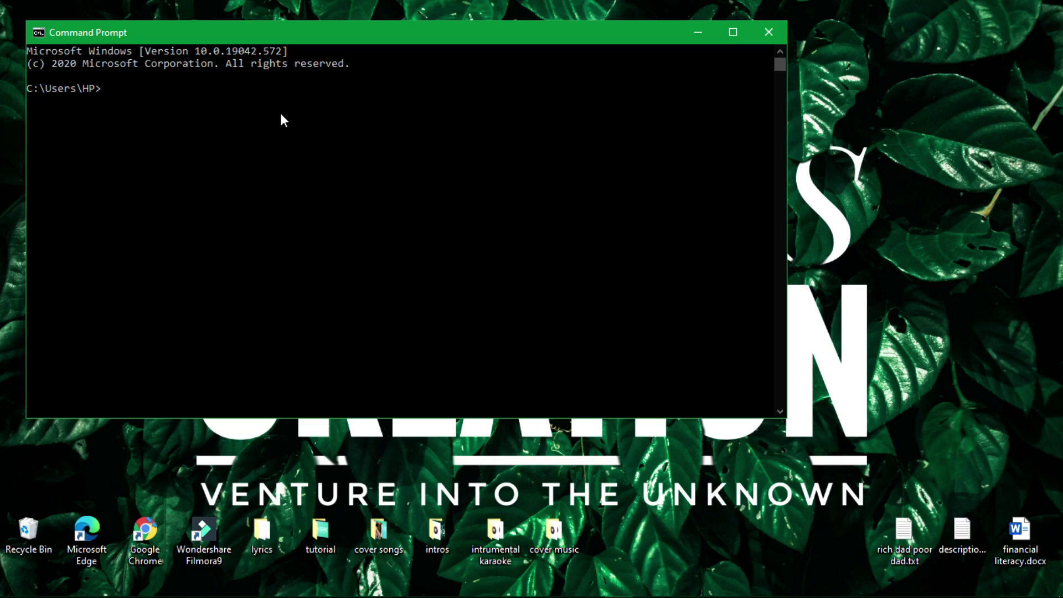
type("diskpart")
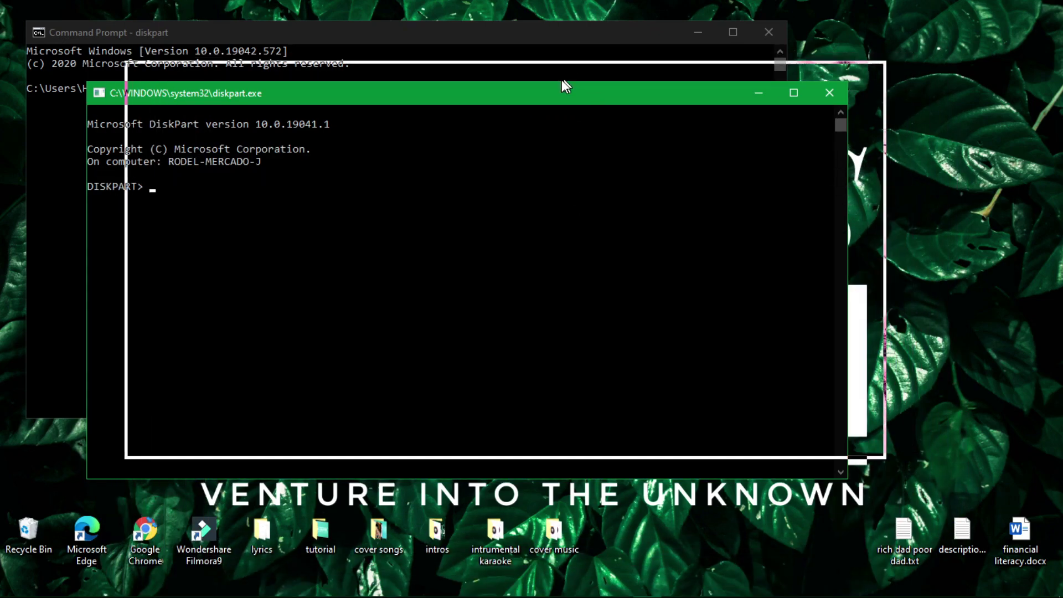
List the disks and highlight the Disk 1 row showing No Media at 0 B.
left_click_drag(526, 99, 548, 143)
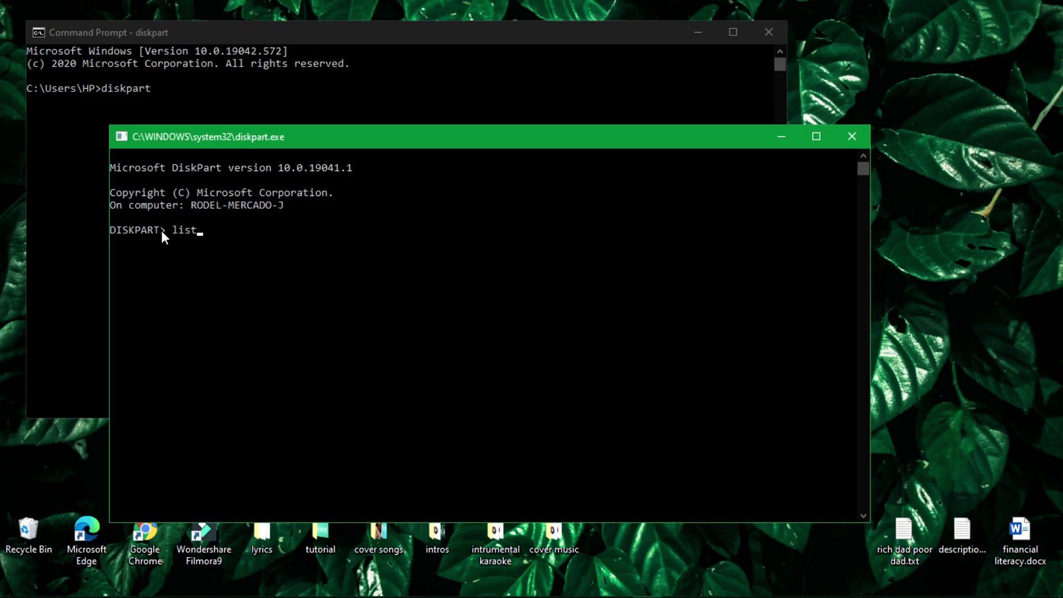
type("disk")
key("Return")
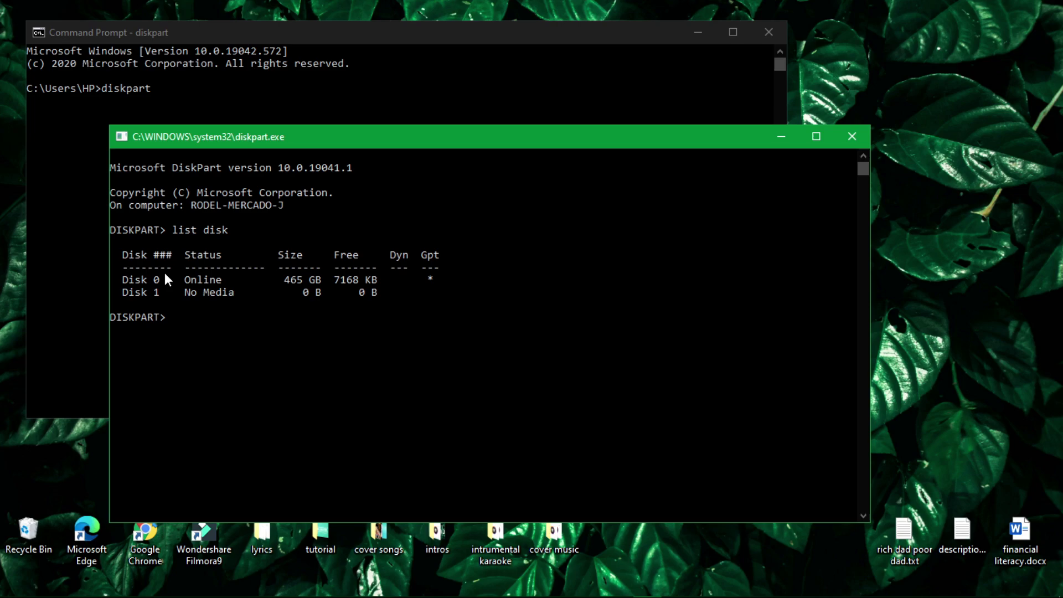
left_click(125, 291)
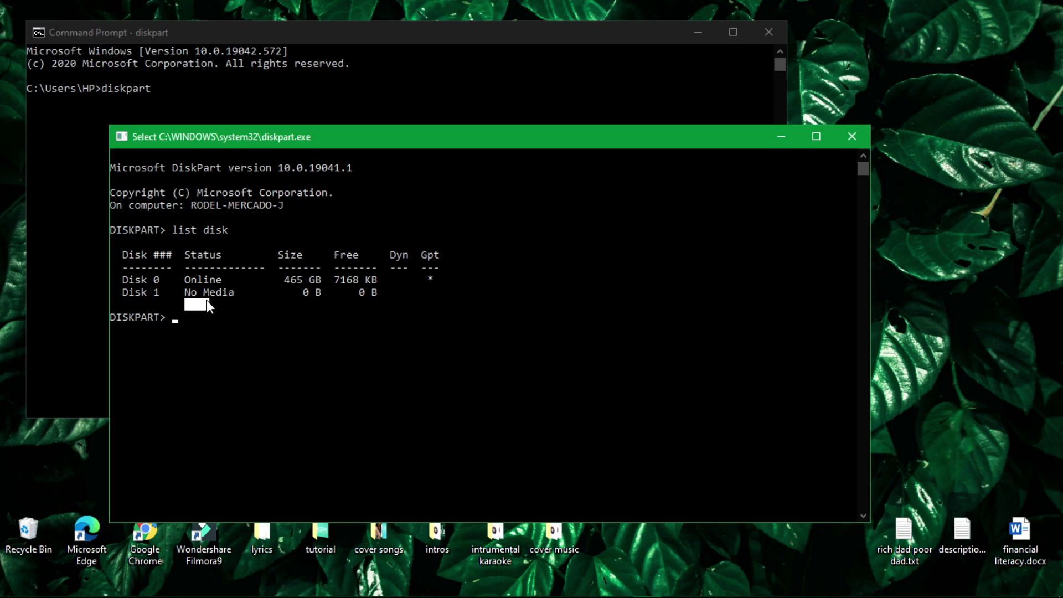
left_click(128, 292)
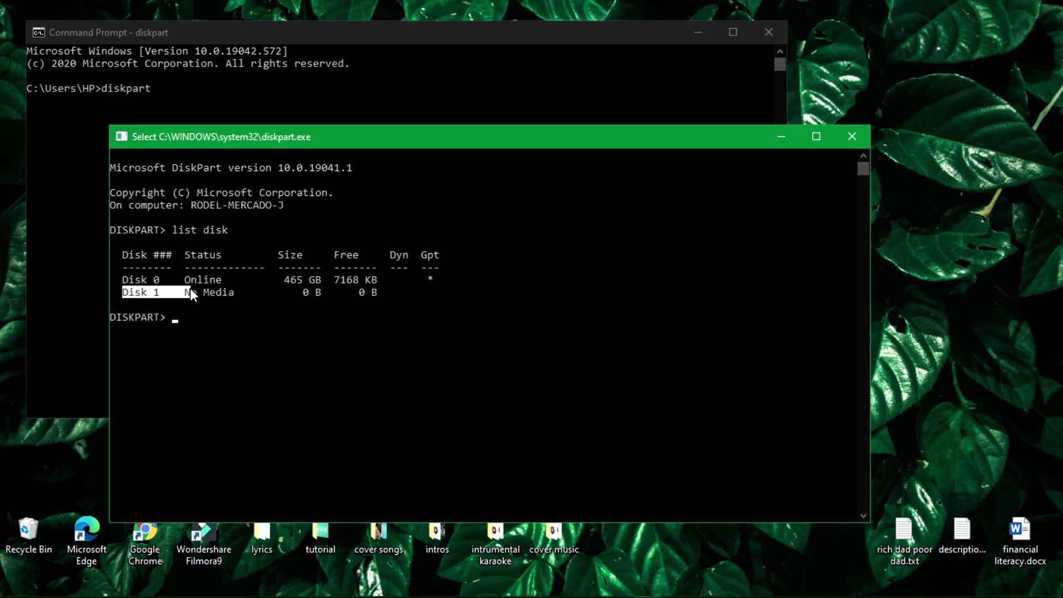
left_click_drag(251, 294, 445, 291)
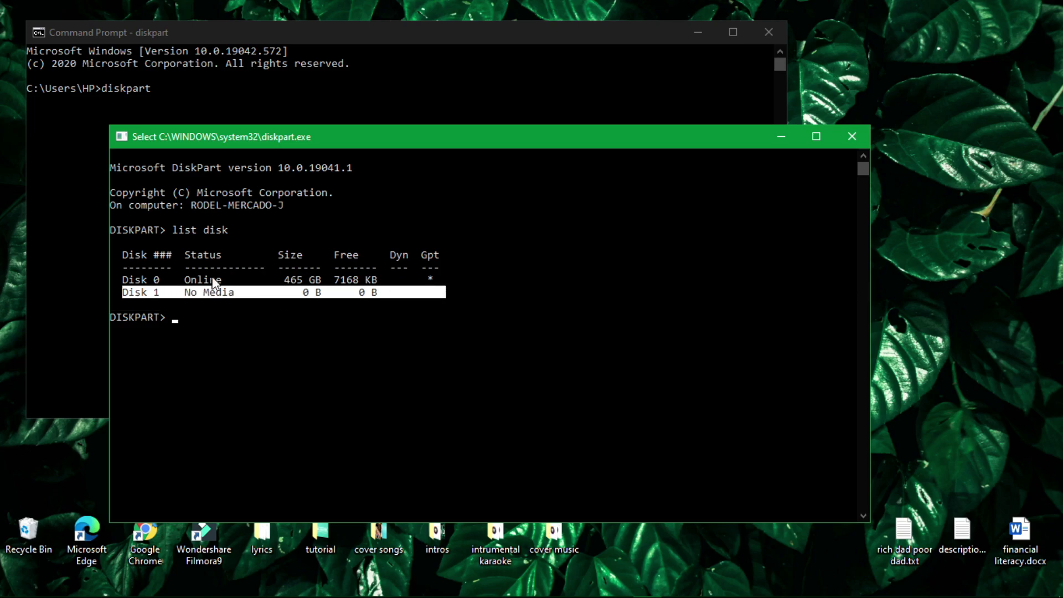
mouse_move(221, 597)
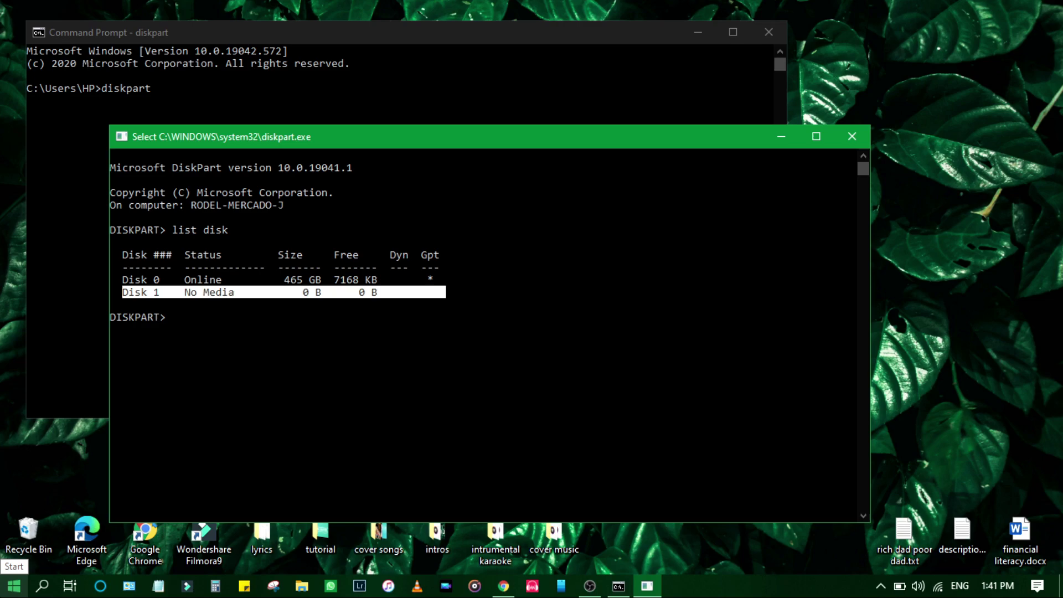
left_click(14, 586)
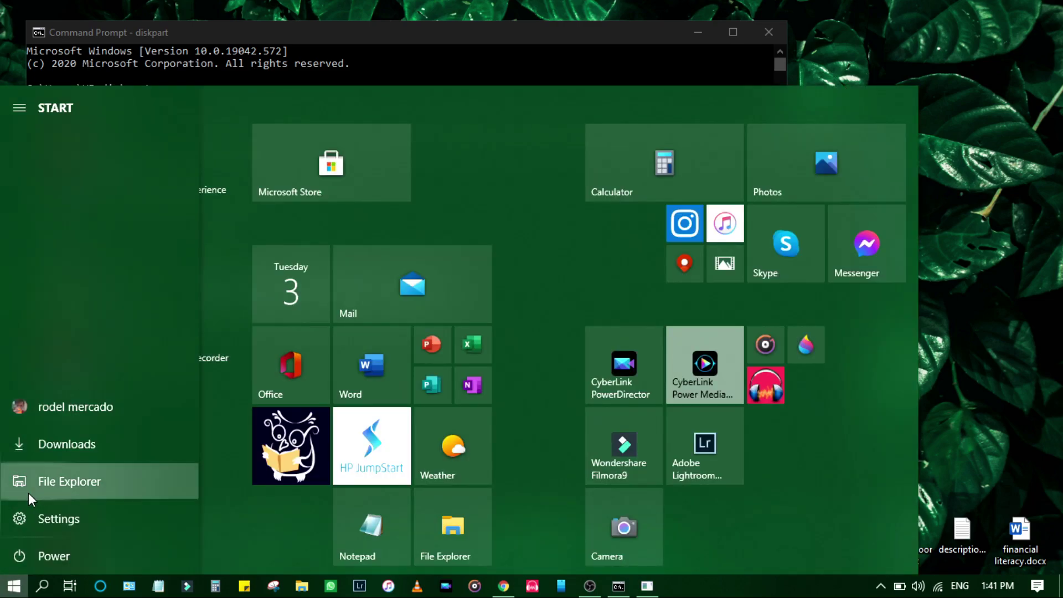
key("Escape")
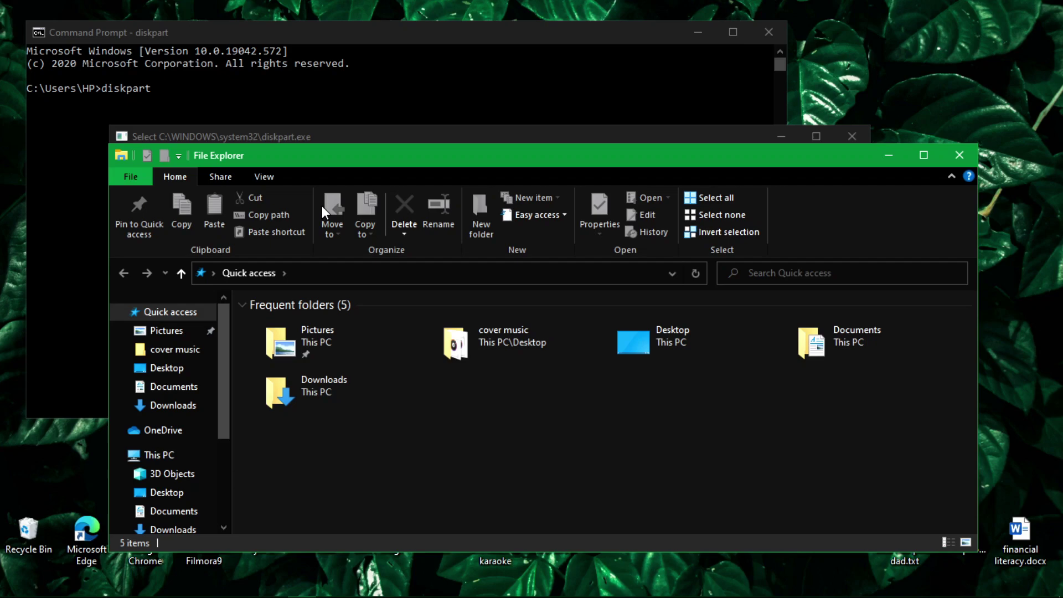
double_click(338, 156)
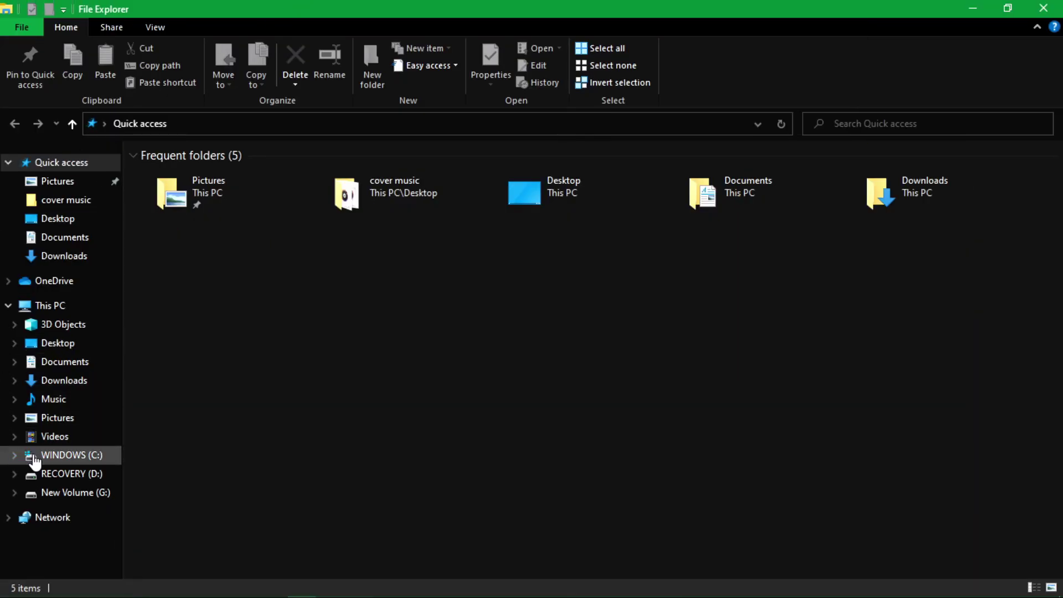
left_click(64, 305)
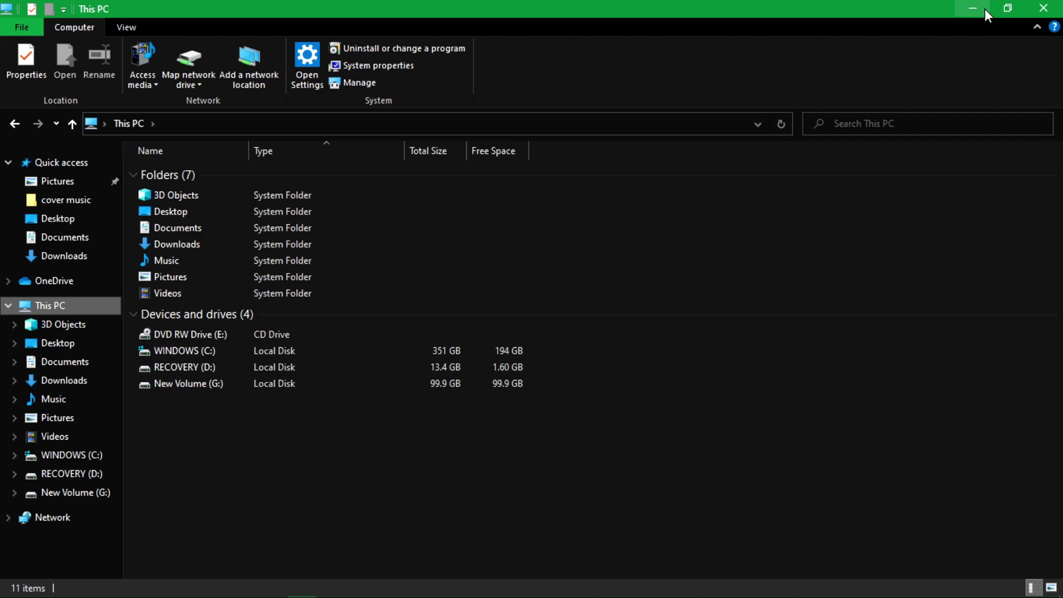
left_click(1038, 10)
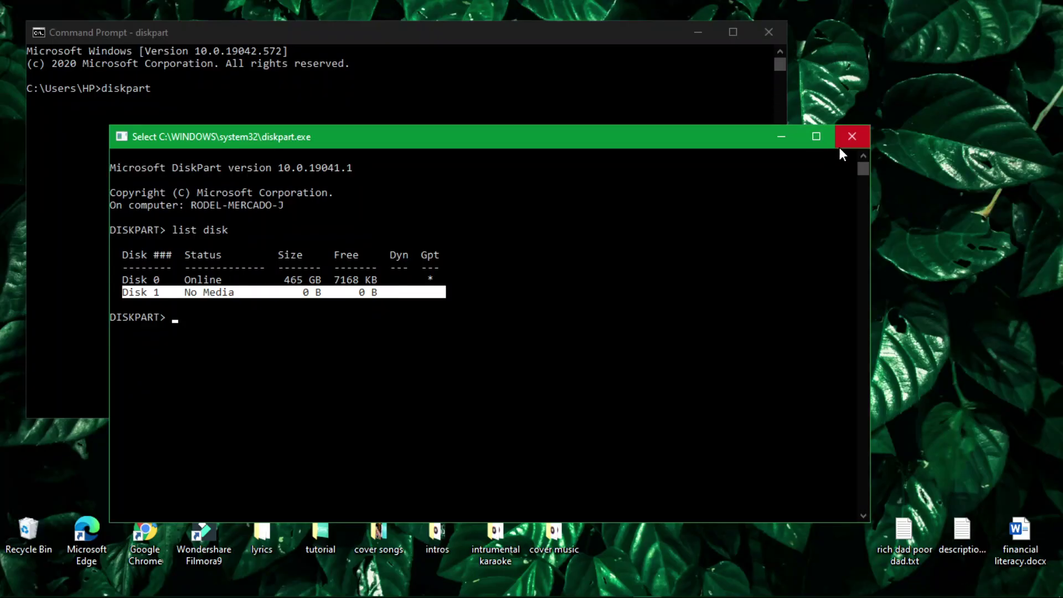
Close the DiskPart and Command Prompt windows and minimize Chrome.
left_click(851, 137)
left_click(769, 35)
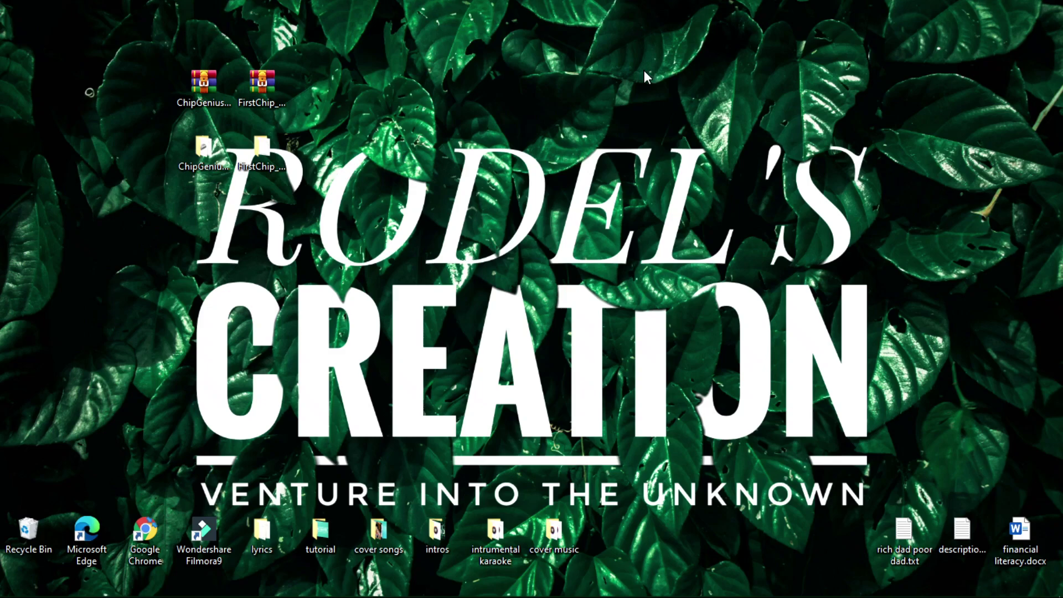
left_click(503, 585)
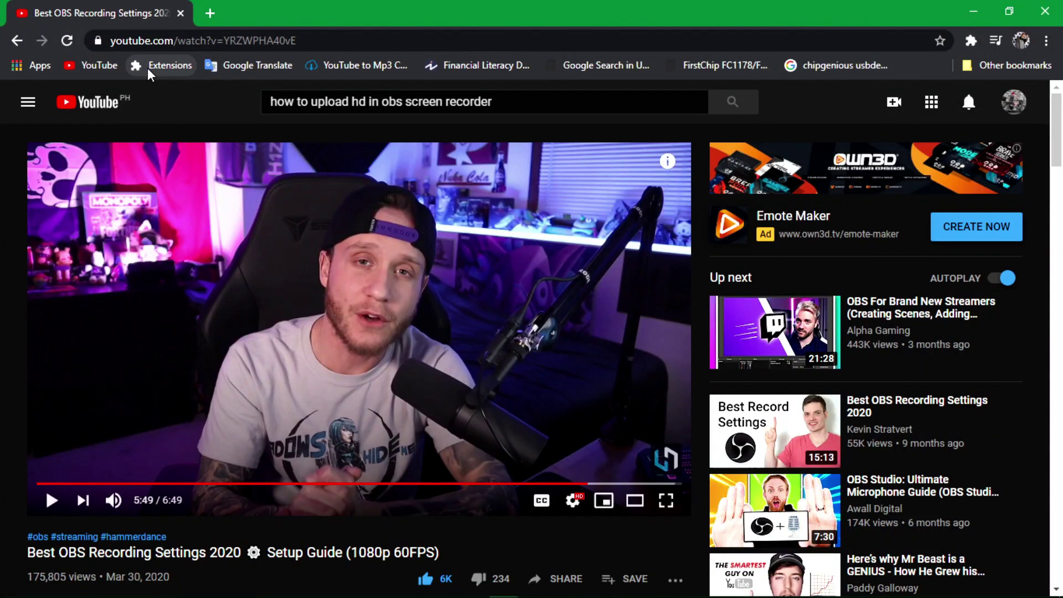
left_click(974, 11)
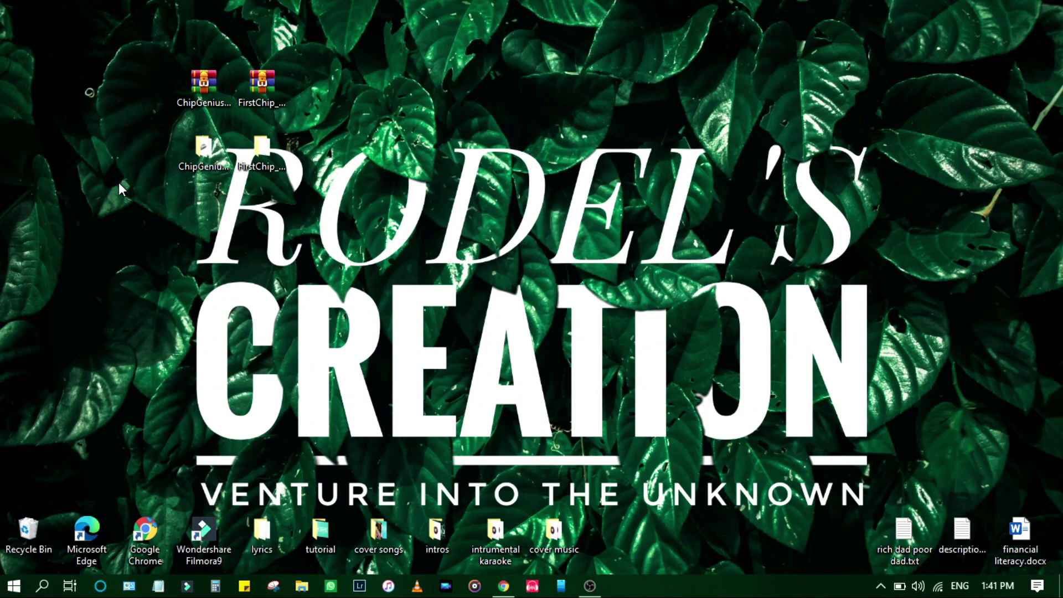
Move the ChipGenius archive left and place the ChipGenius folder directly beneath it.
left_click_drag(131, 55, 375, 209)
left_click(57, 66)
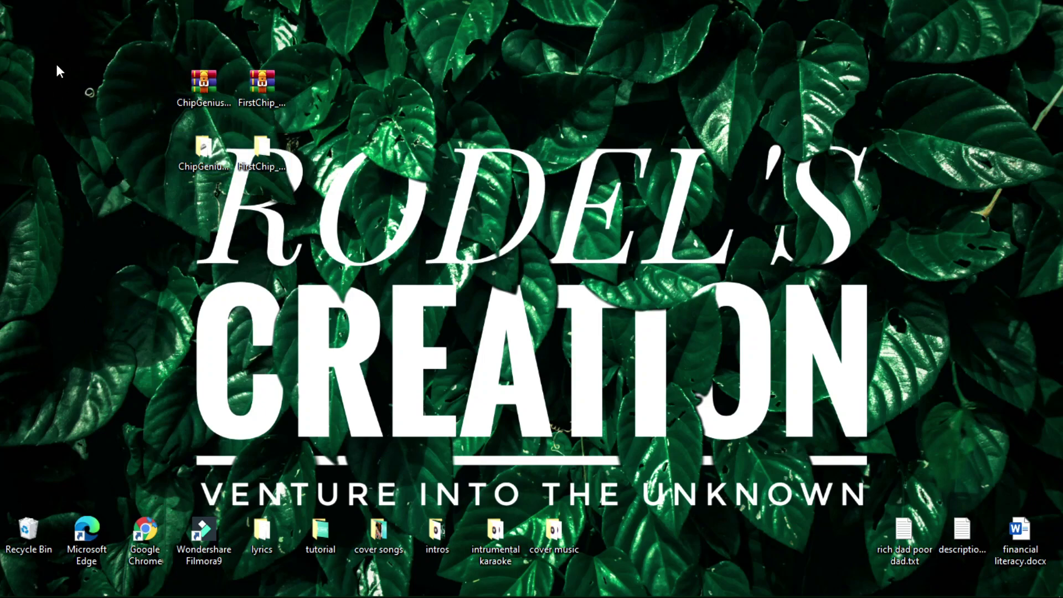
left_click_drag(126, 43, 343, 208)
left_click(194, 117)
left_click_drag(190, 89, 130, 80)
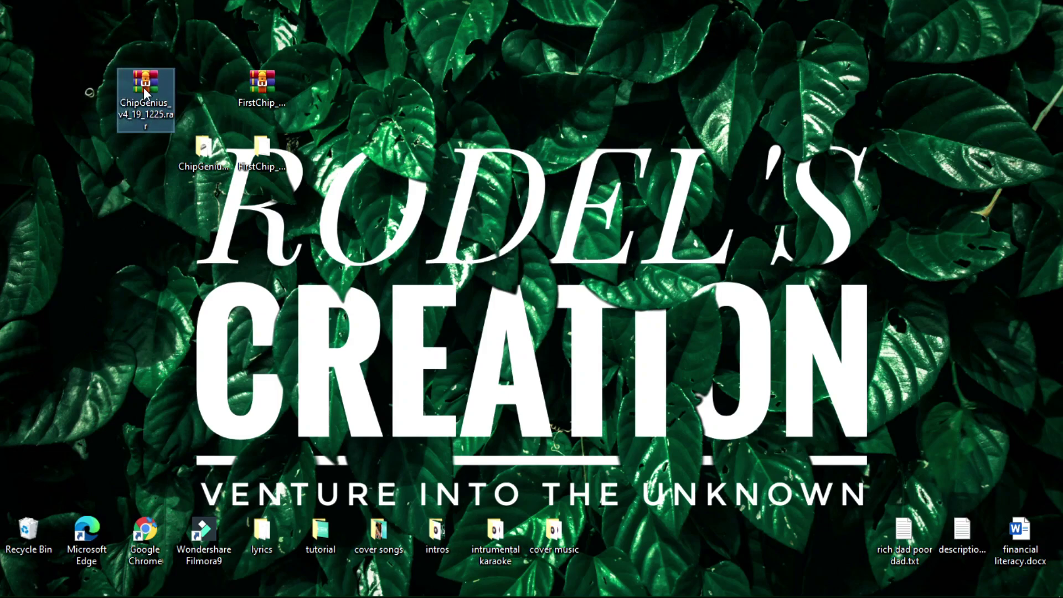
left_click_drag(194, 146, 145, 203)
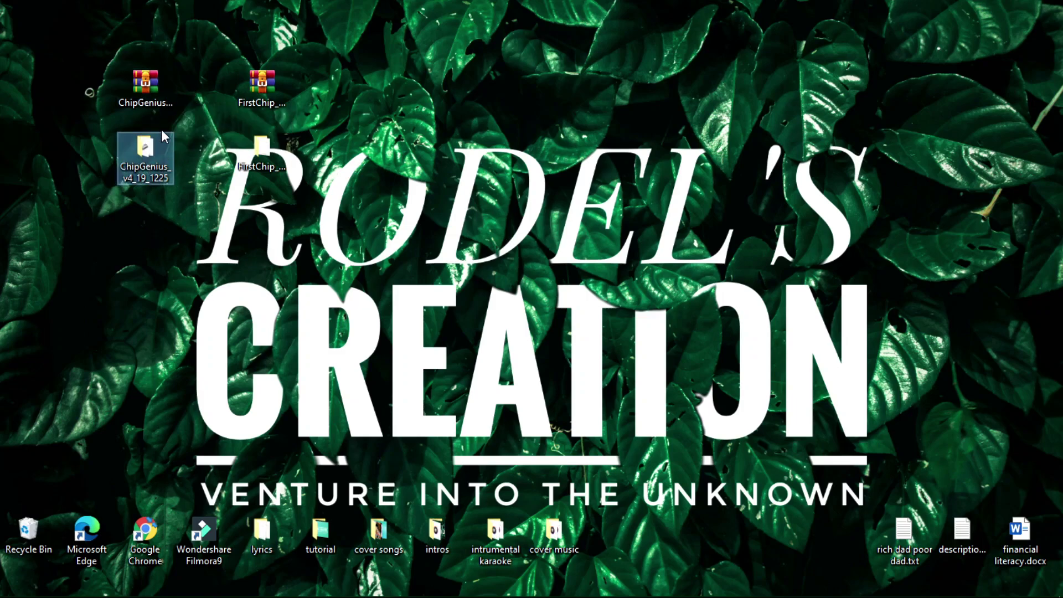
left_click(262, 105)
left_click(276, 179)
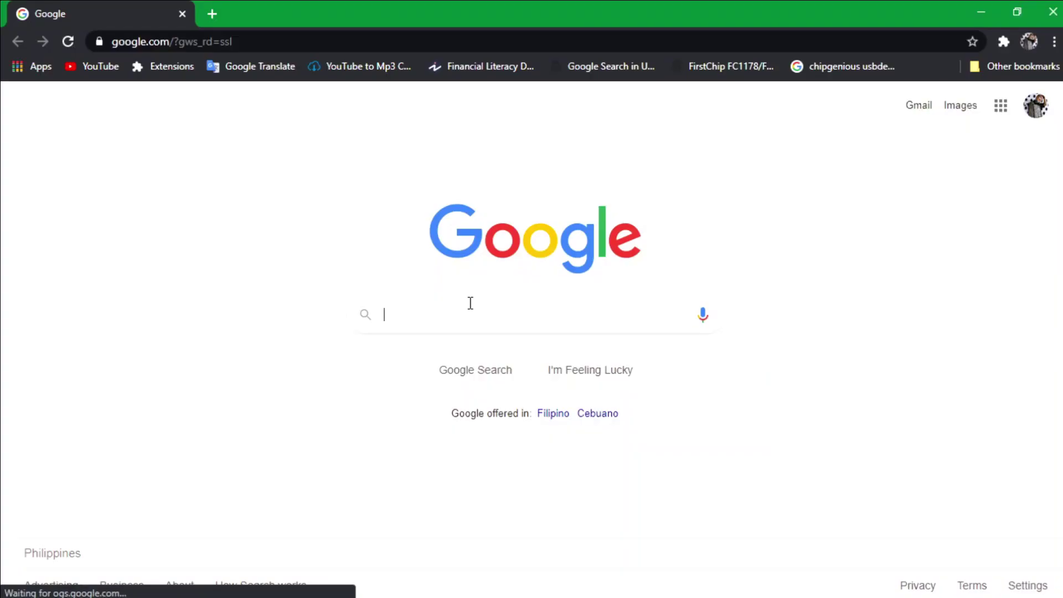
Search Google for 'chipgenious usbdev'.
left_click(470, 301)
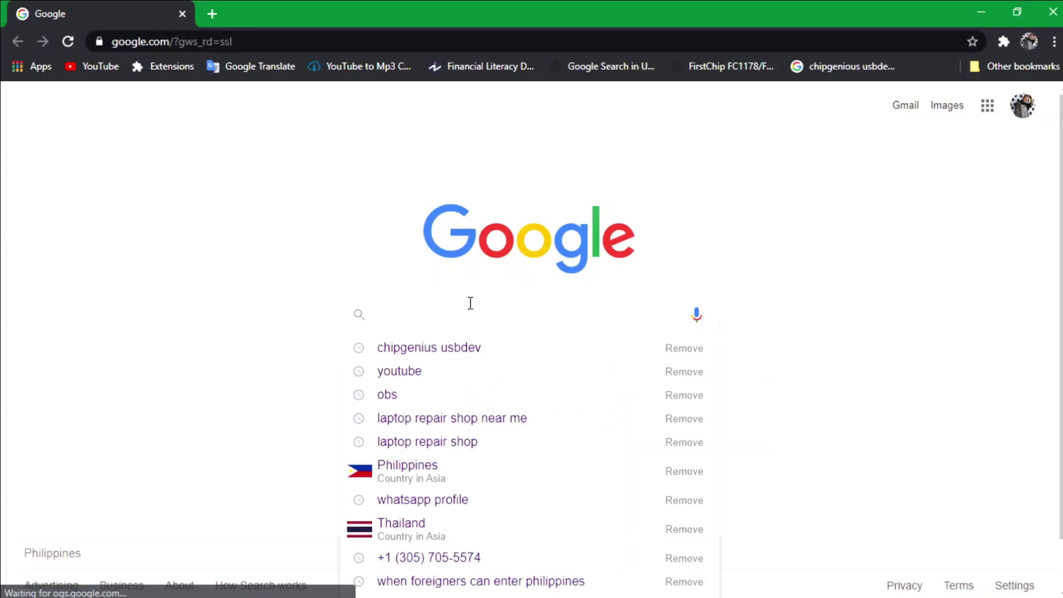
type("chip")
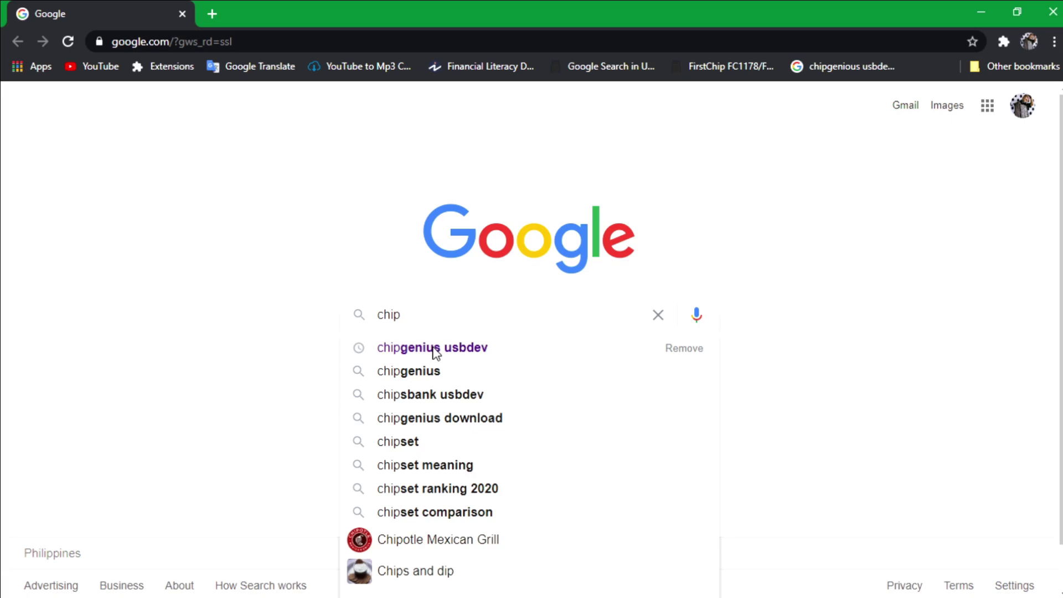
type("genious")
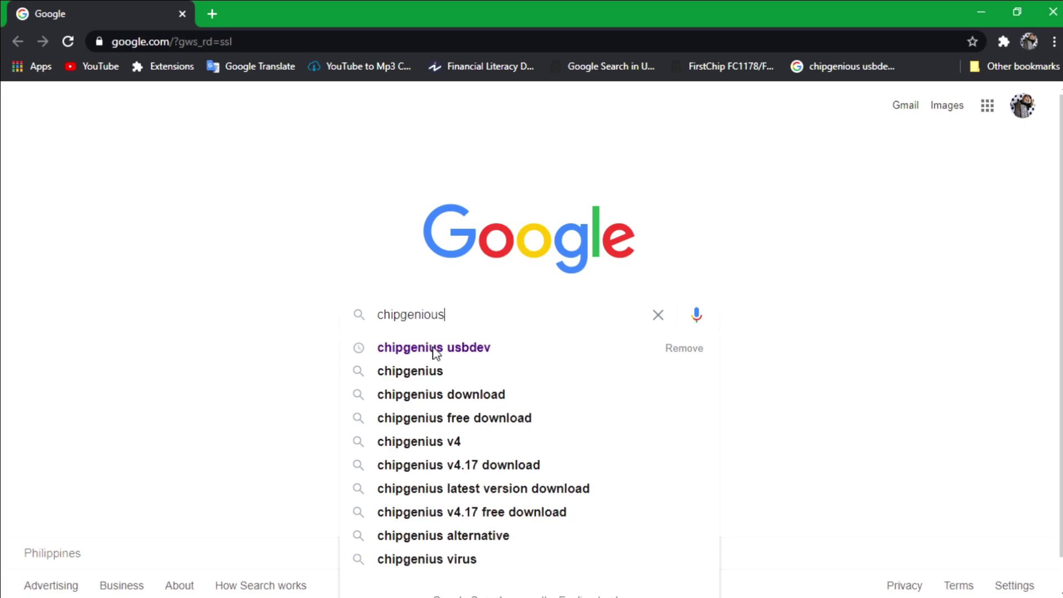
type(" u")
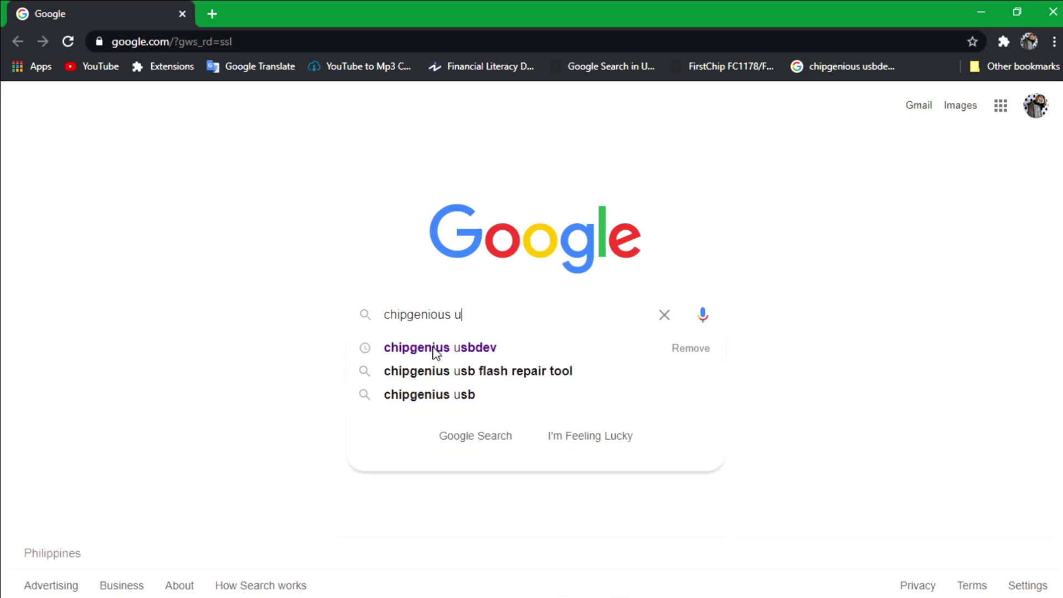
type("sb")
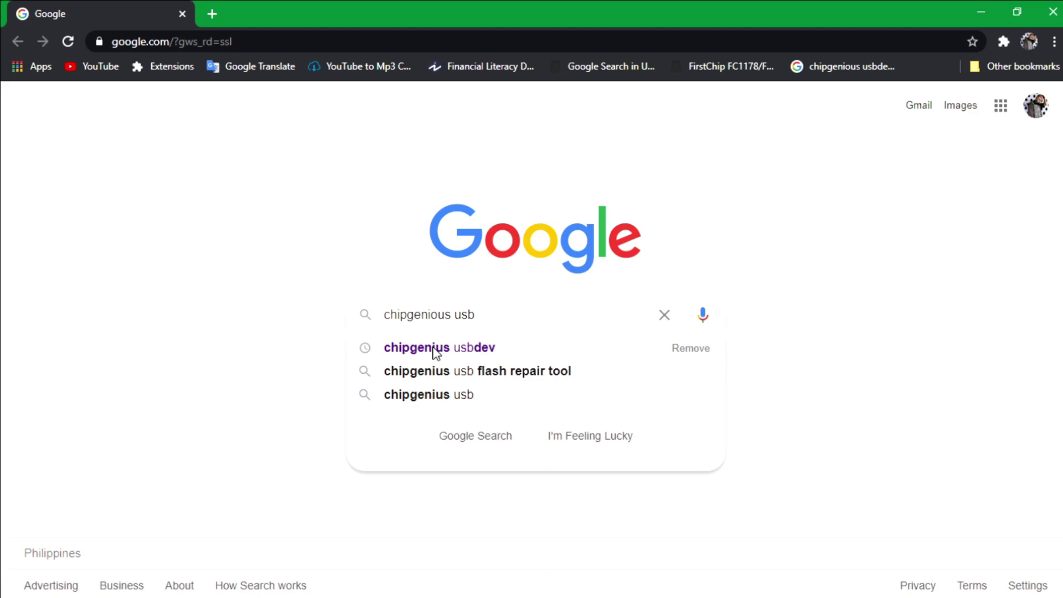
type("dev")
key("Return")
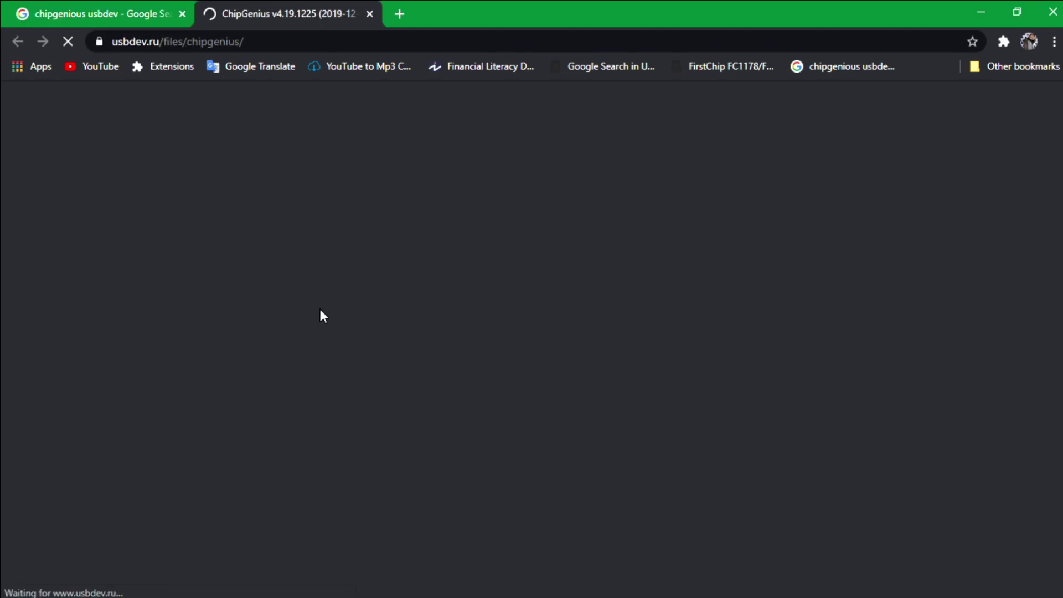
On usbdev.ru, cancel saving a duplicate ChipGenius v4.19.1225 archive and minimize Chrome.
scroll(292, 350, "down", 5)
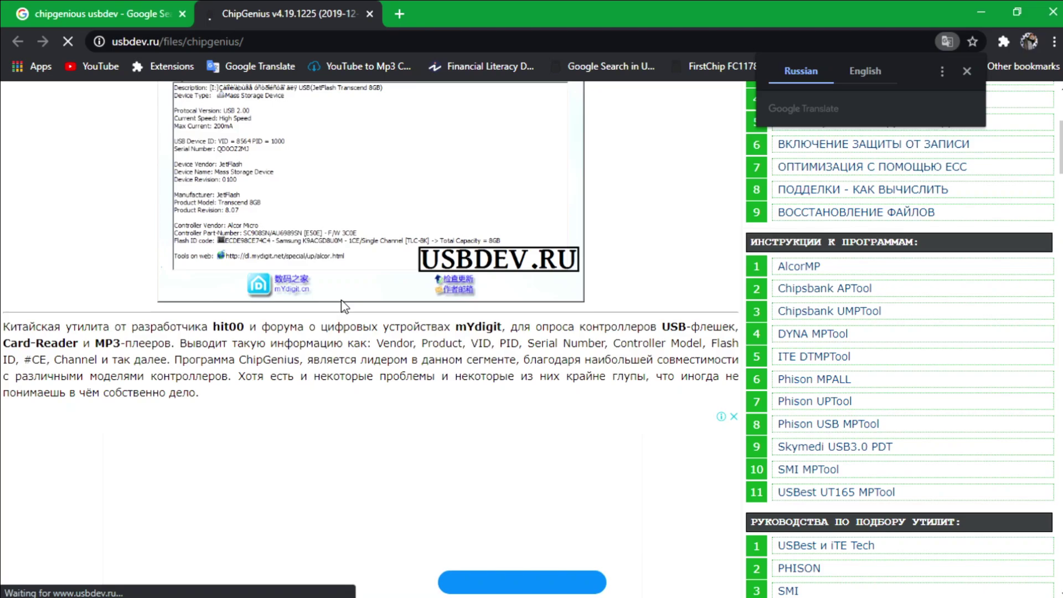
scroll(309, 338, "down", 20)
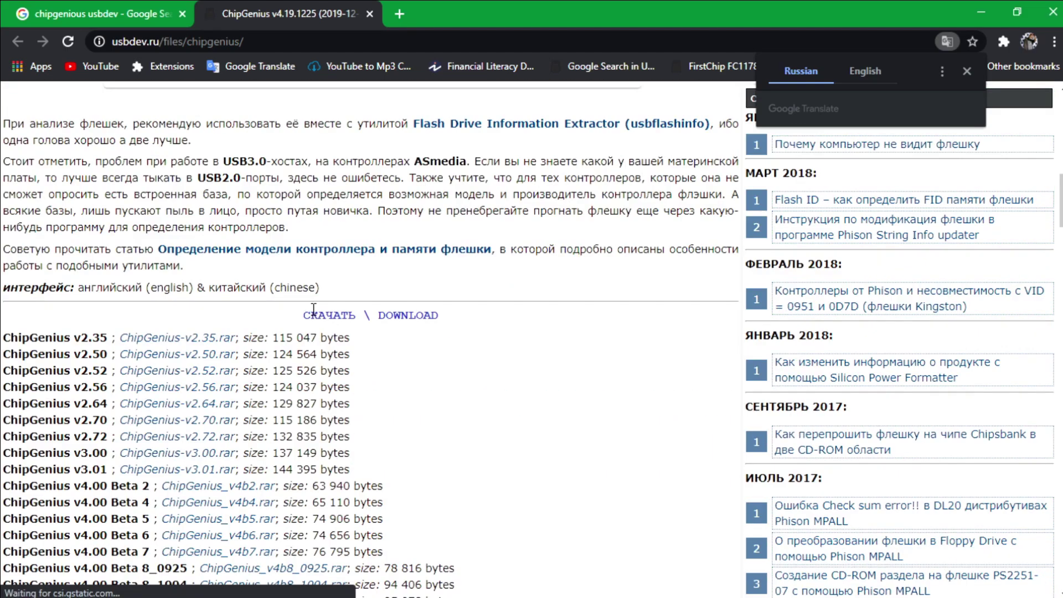
scroll(309, 344, "down", 10)
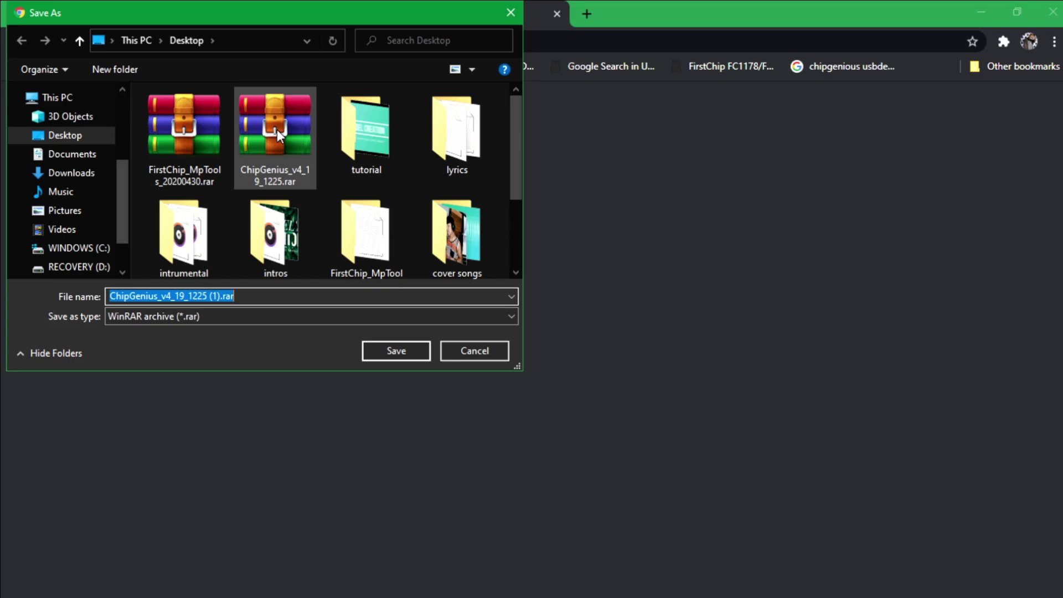
left_click(477, 352)
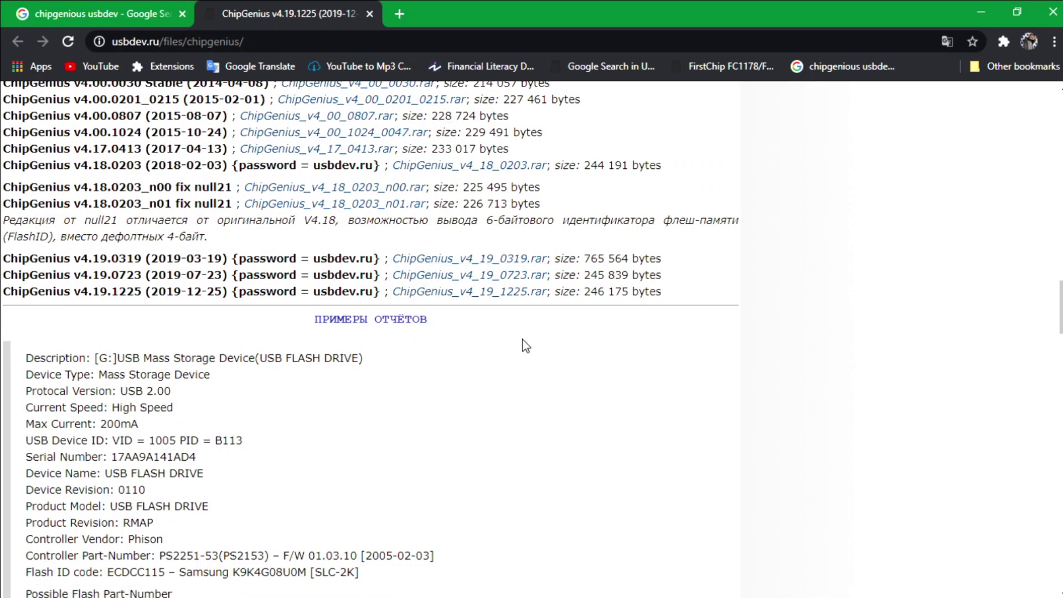
left_click(979, 14)
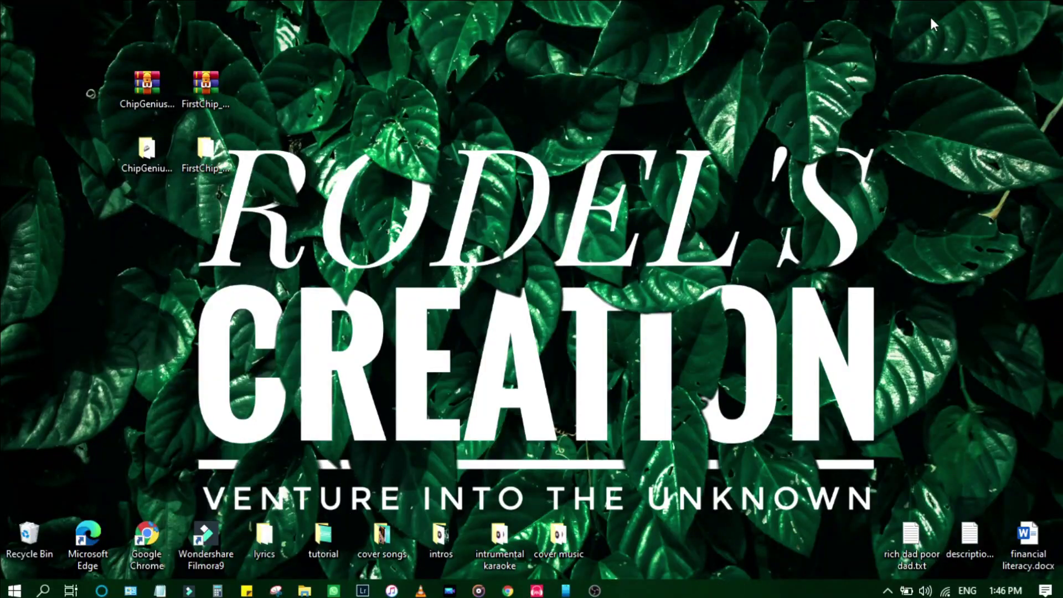
Open the ChipGenius archive in WinRAR, close it, and open the ChipGenius_v4_19_1225 folder.
double_click(151, 94)
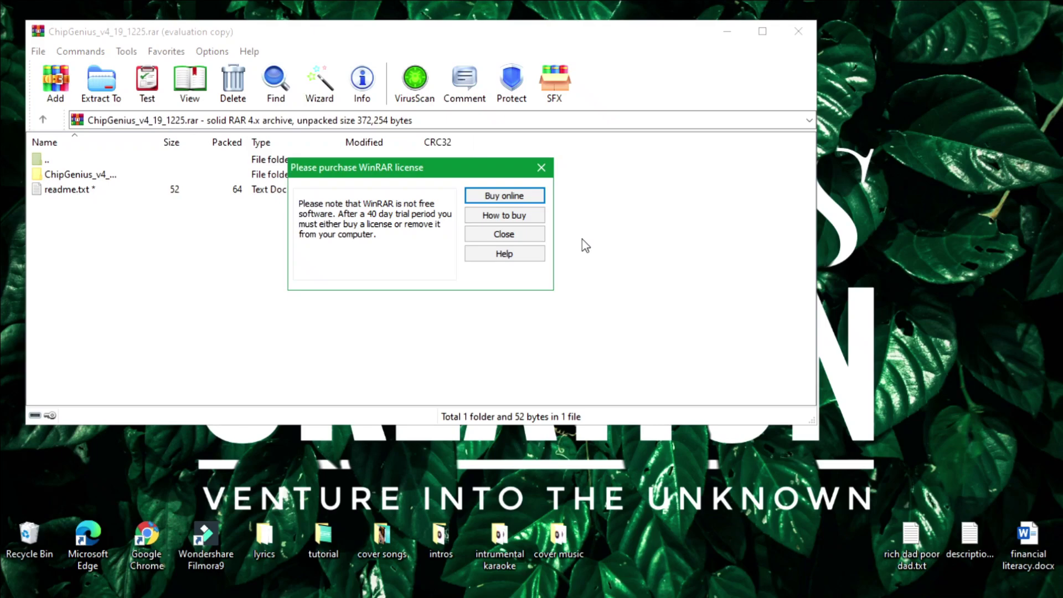
left_click(524, 237)
left_click(806, 32)
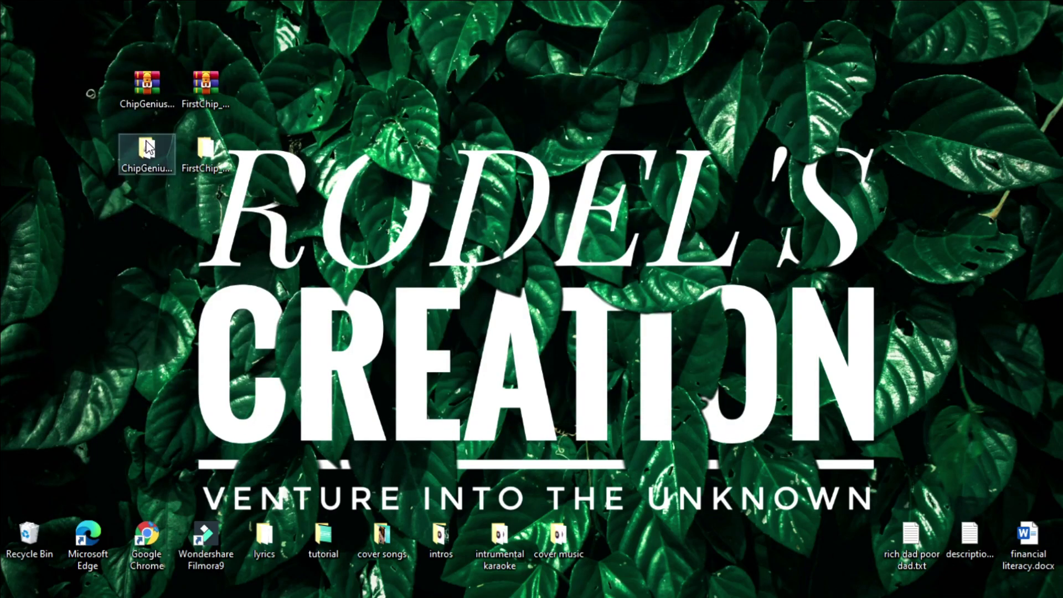
left_click(141, 164)
double_click(142, 162)
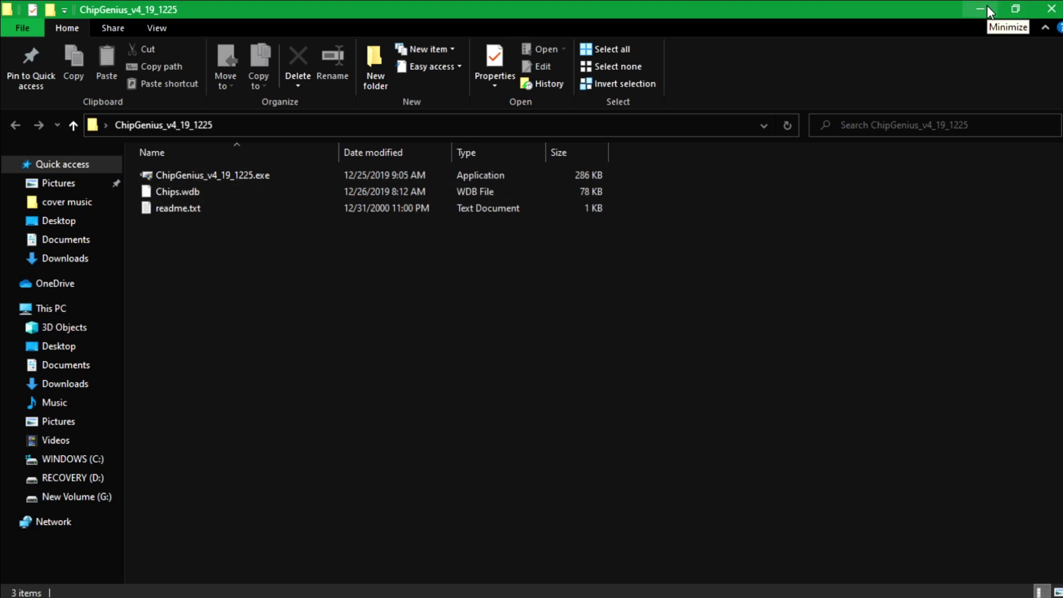
Check the v4.19.1225 archive password on the usbdev.ru page, then reopen the ChipGenius folder.
left_click(987, 5)
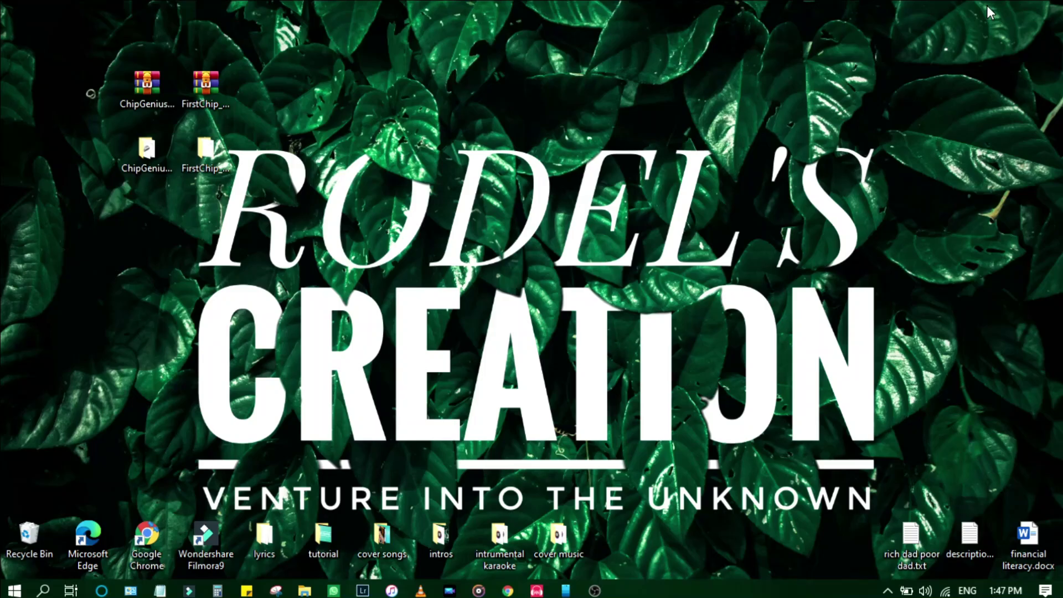
left_click(507, 591)
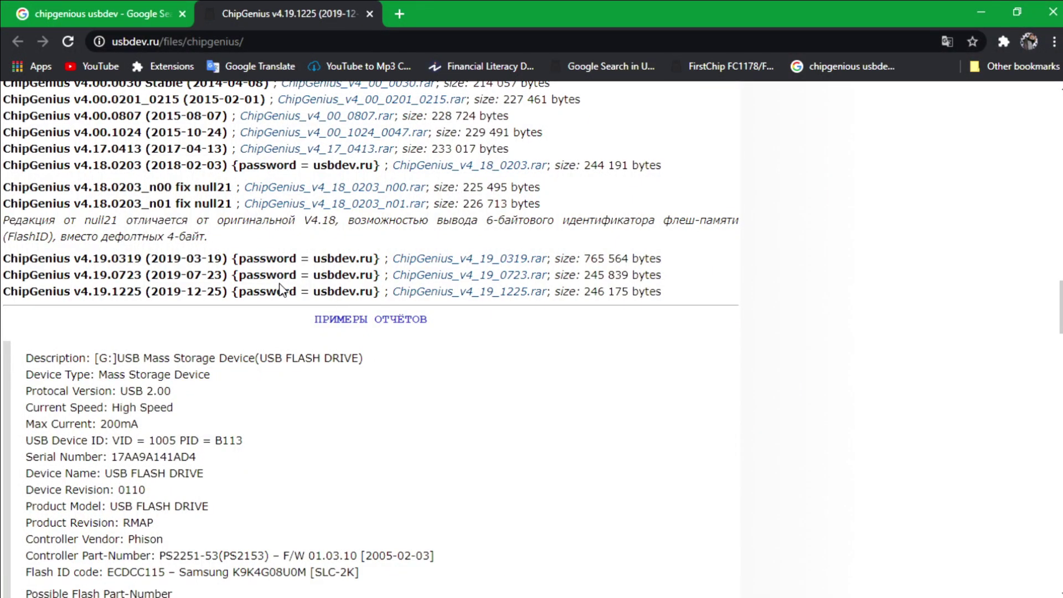
left_click_drag(239, 291, 376, 297)
left_click(311, 287)
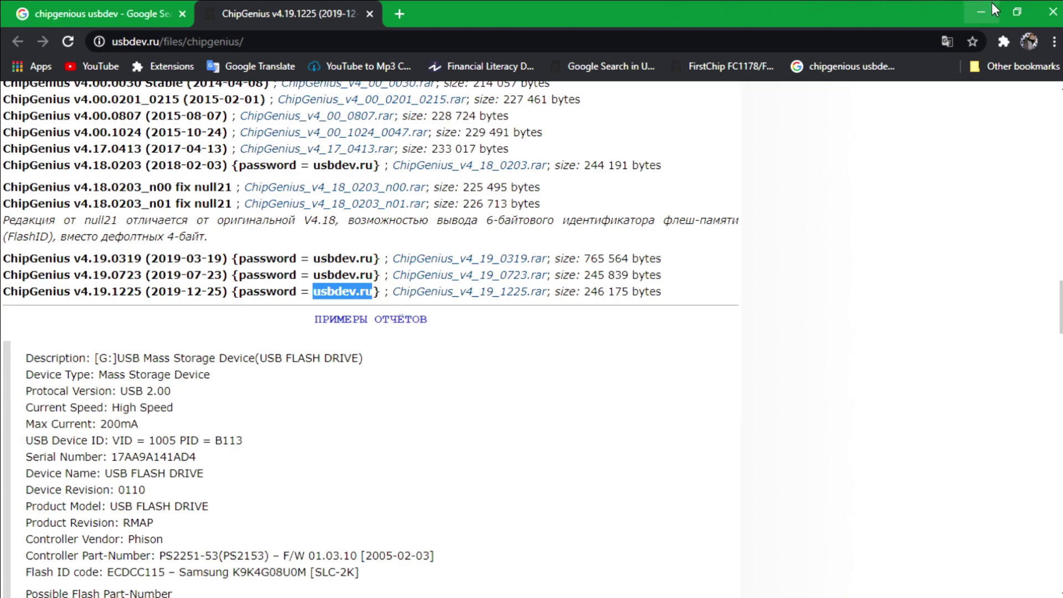
left_click(992, 5)
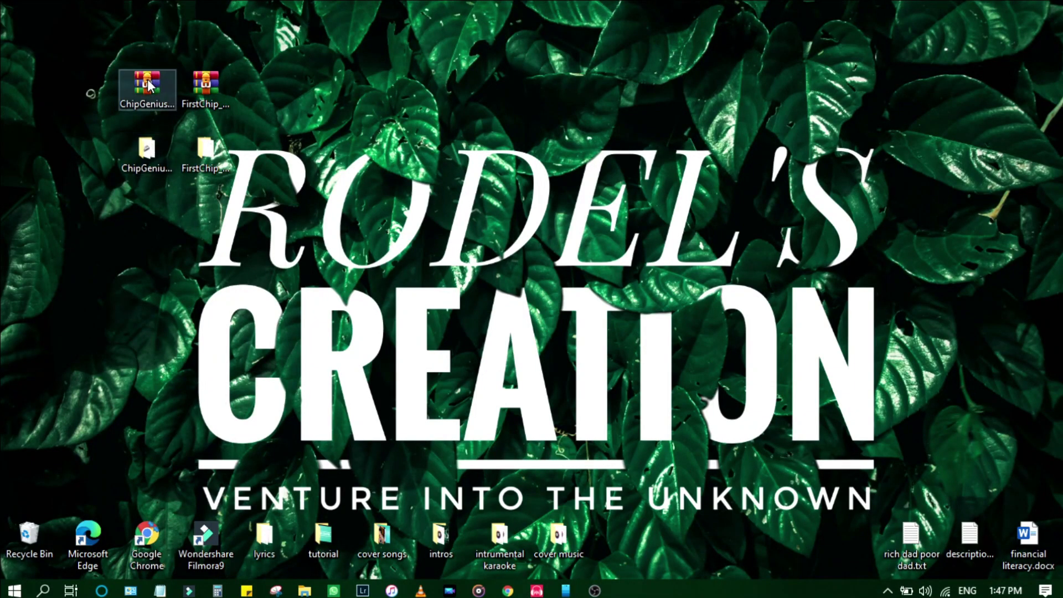
double_click(147, 152)
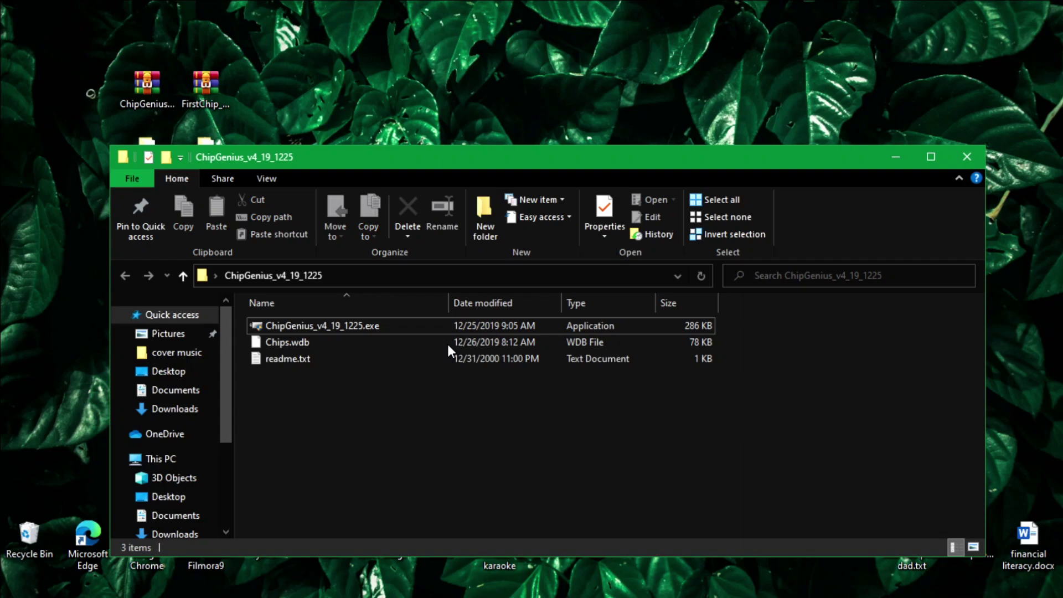
Run ChipGenius v4.19.1225 and highlight the drive's Controller Vendor: FirstChip line.
left_click(406, 324)
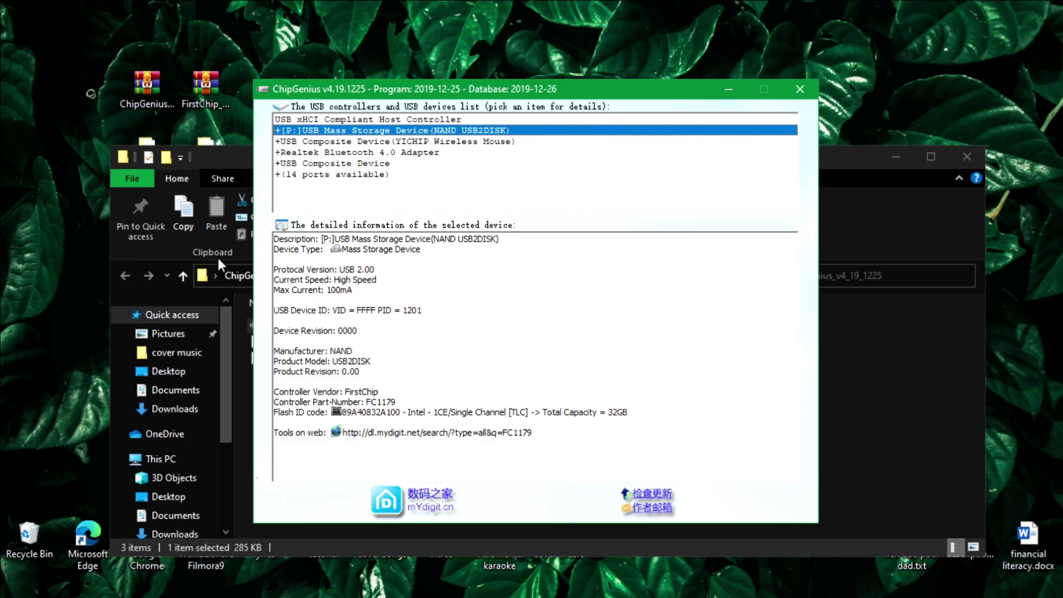
left_click_drag(344, 391, 386, 395)
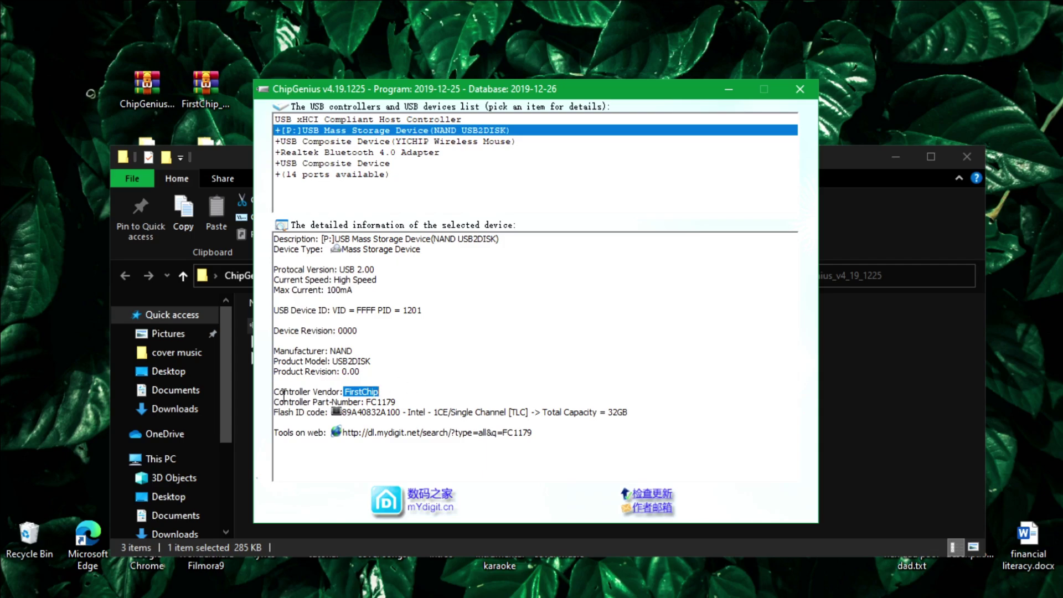
left_click_drag(279, 389, 384, 389)
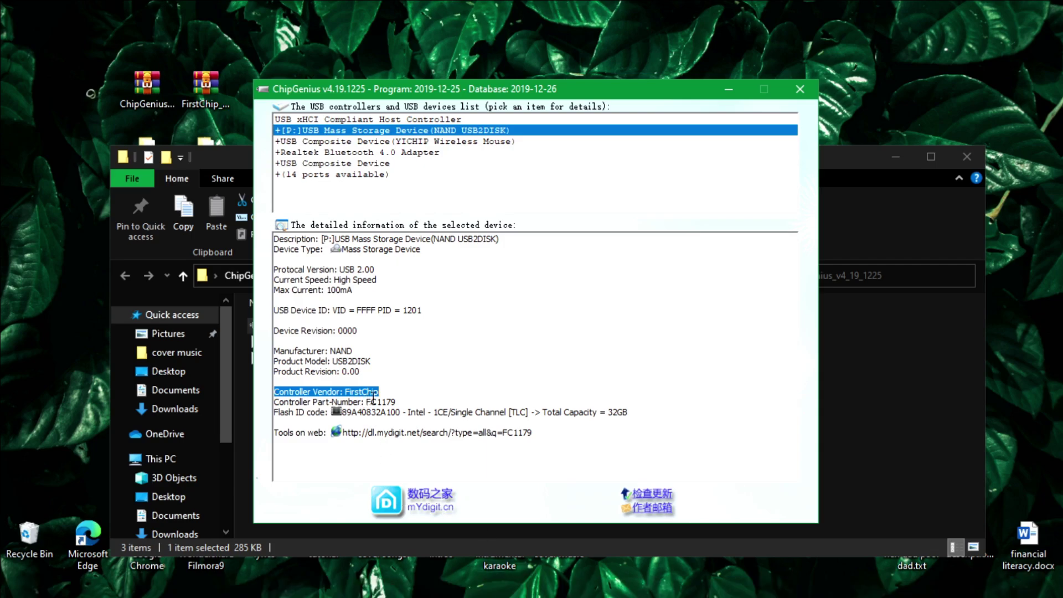
mouse_move(594, 591)
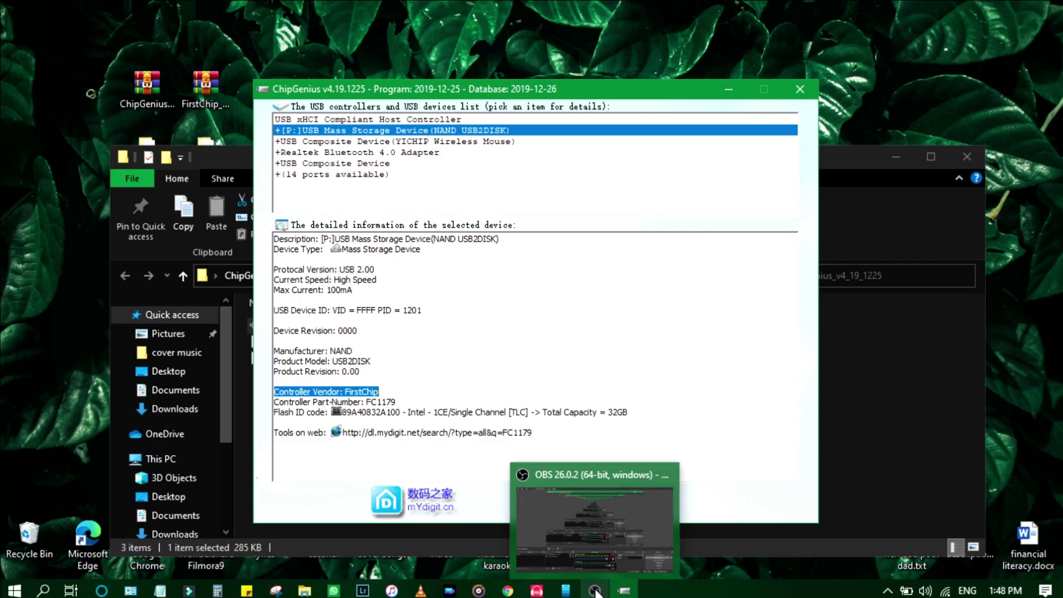
Search usbdev.ru for 'first chip' using the site's search box.
left_click(506, 591)
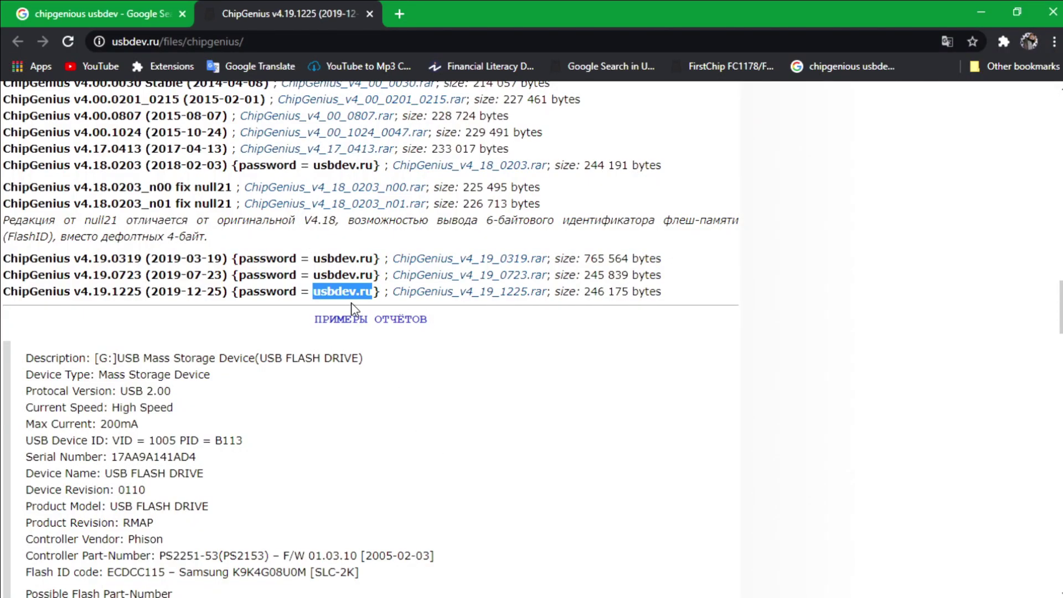
scroll(351, 303, "up", 20)
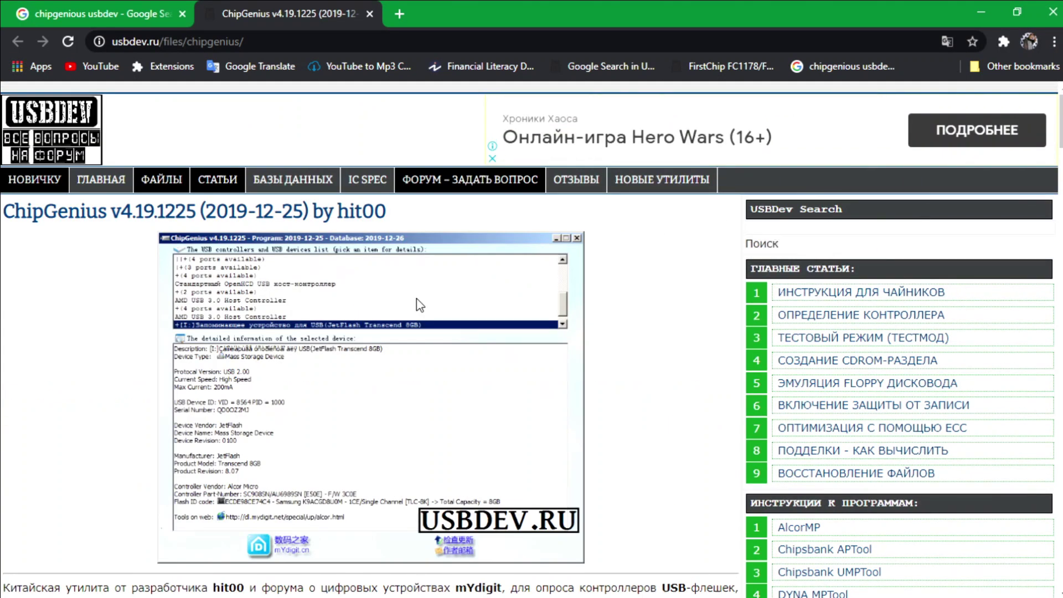
left_click(836, 226)
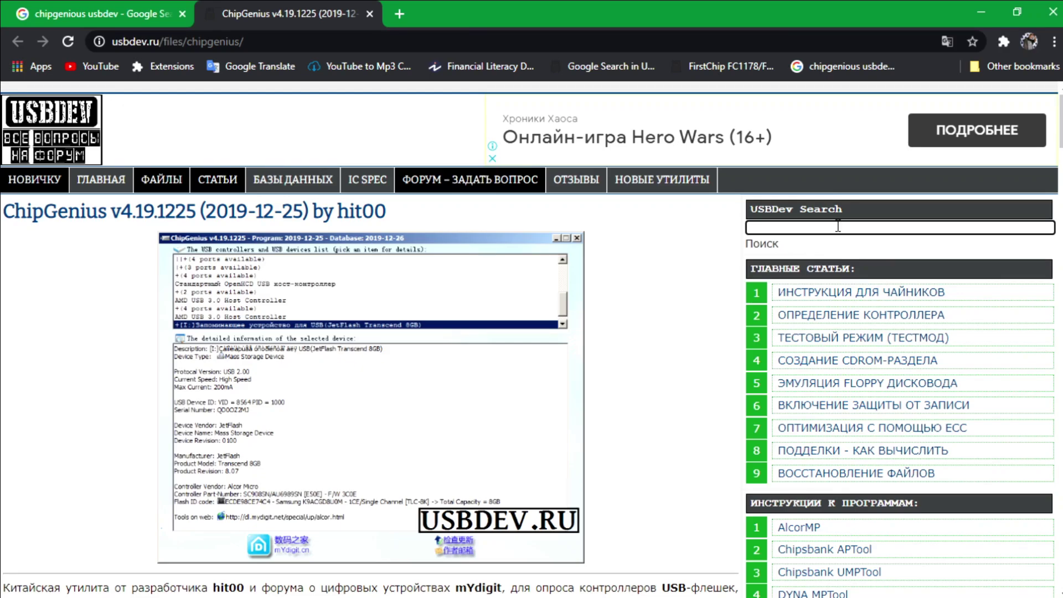
type("c")
type("rst")
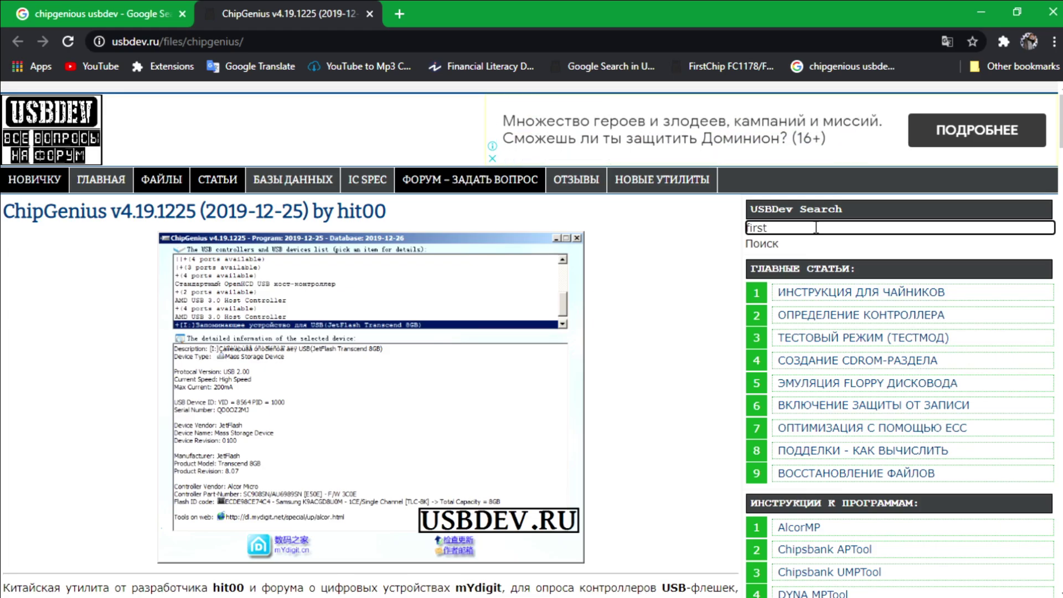
type(" chip")
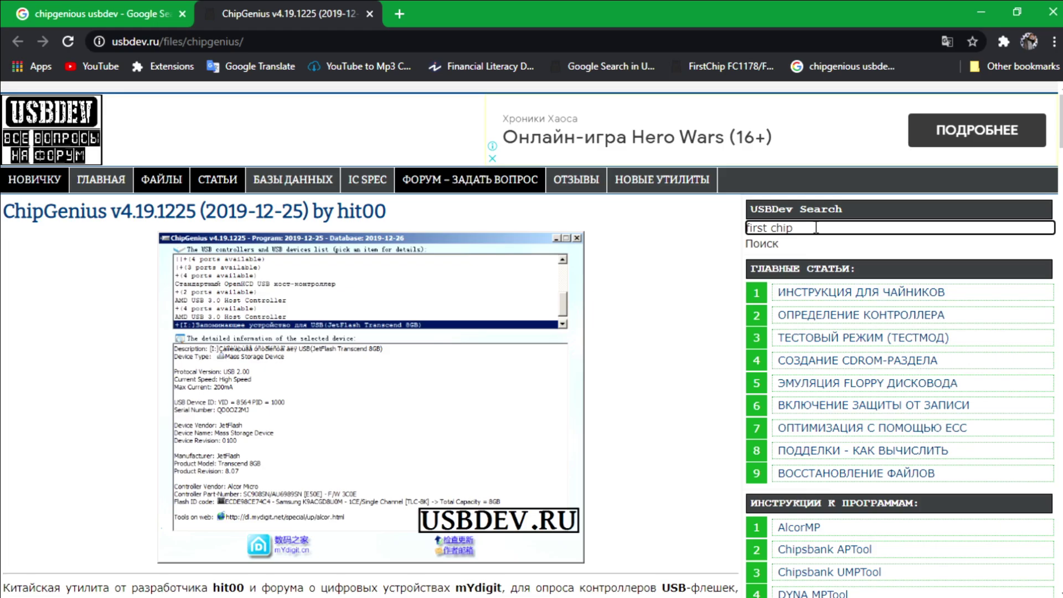
key("Return")
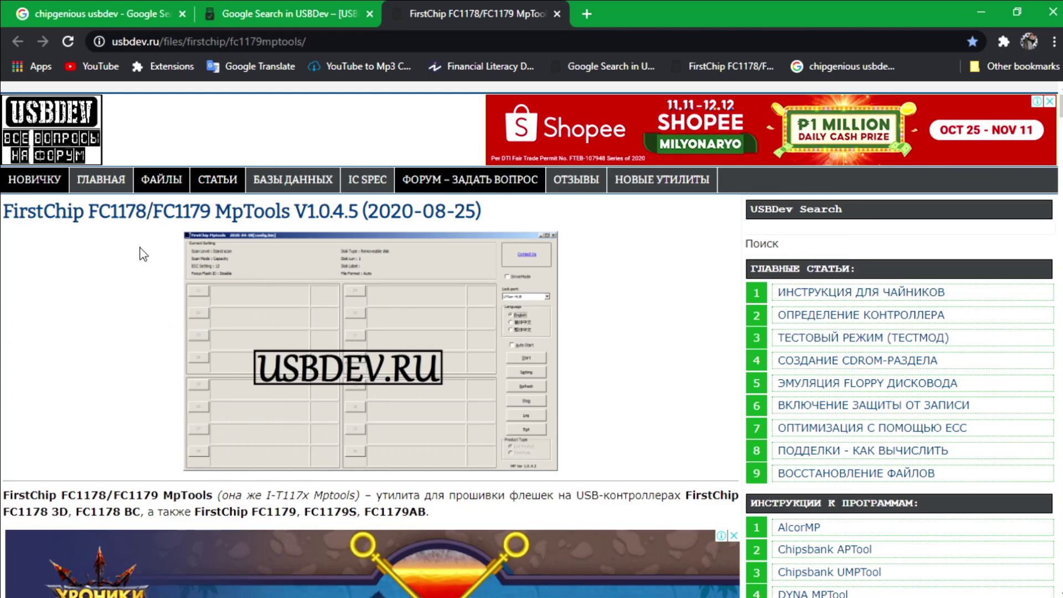
Start the FirstChip_MpTools_20200430.rar download, cancel the duplicate save, and minimize Chrome and ChipGenius.
scroll(258, 314, "down", 5)
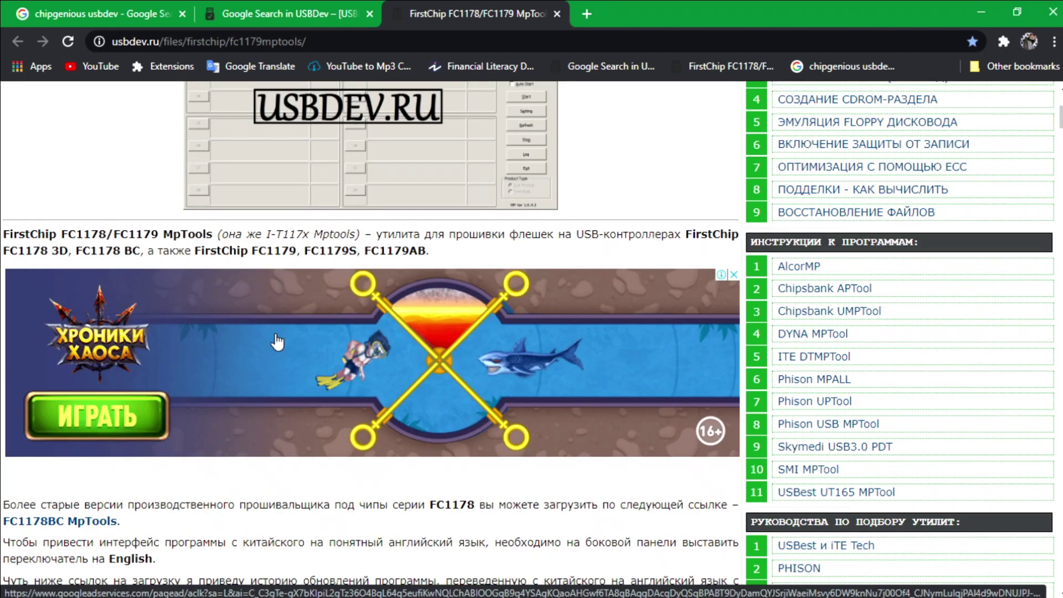
scroll(277, 341, "down", 10)
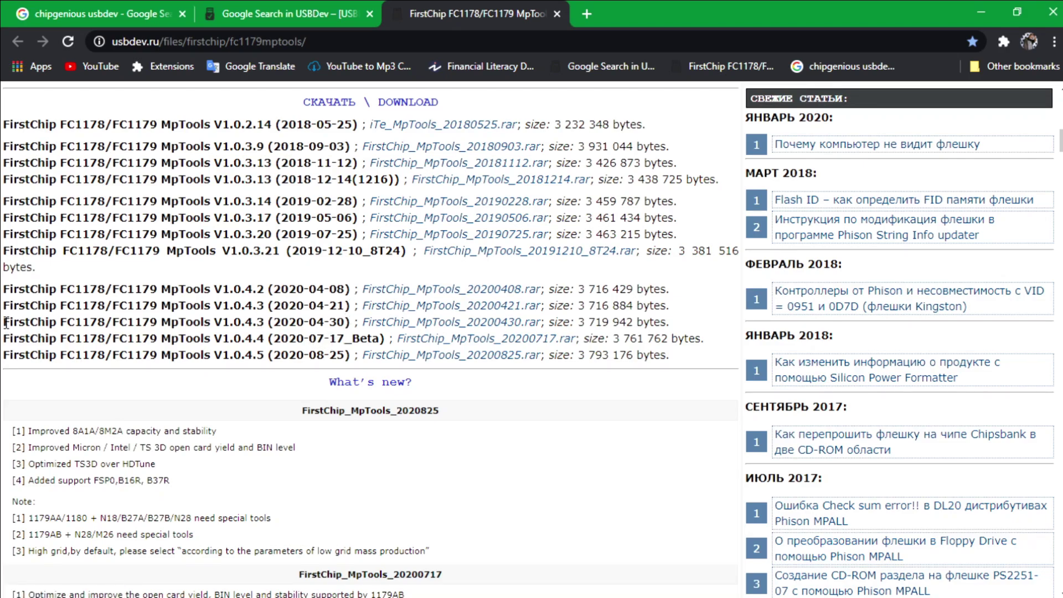
left_click_drag(6, 323, 684, 332)
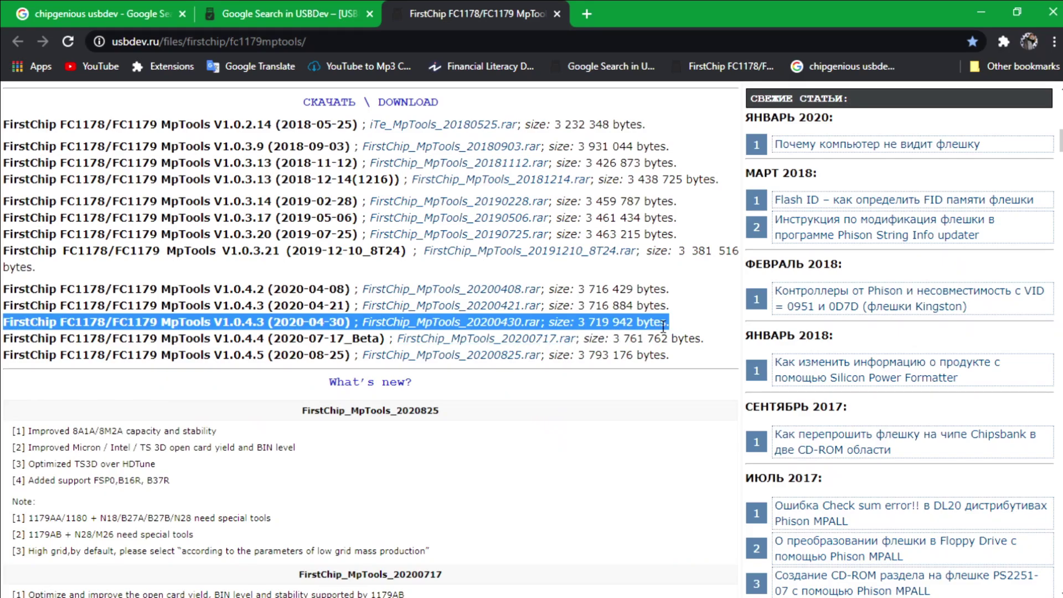
left_click(630, 320)
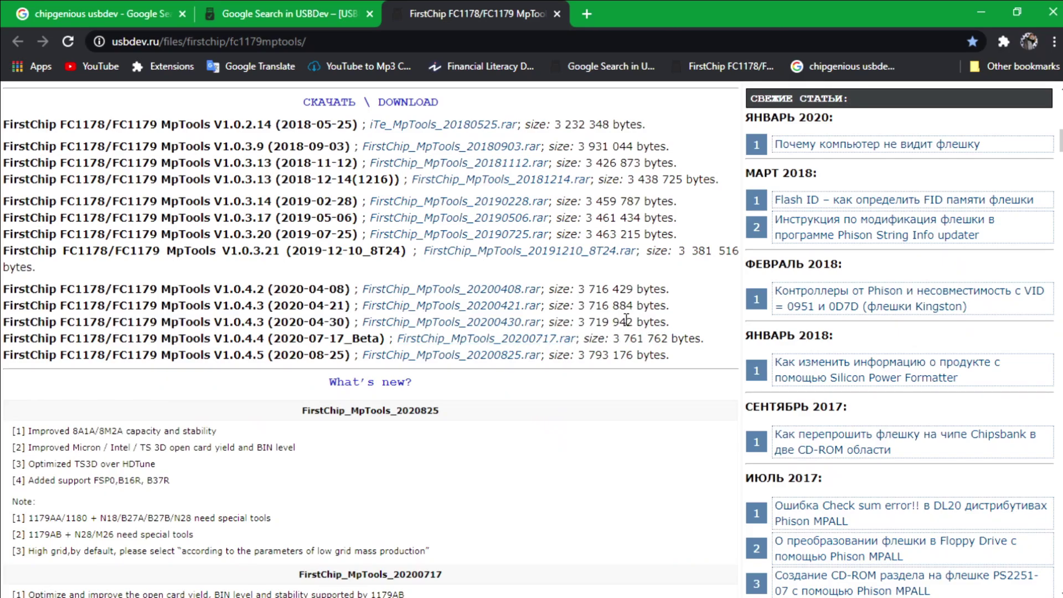
left_click(509, 323)
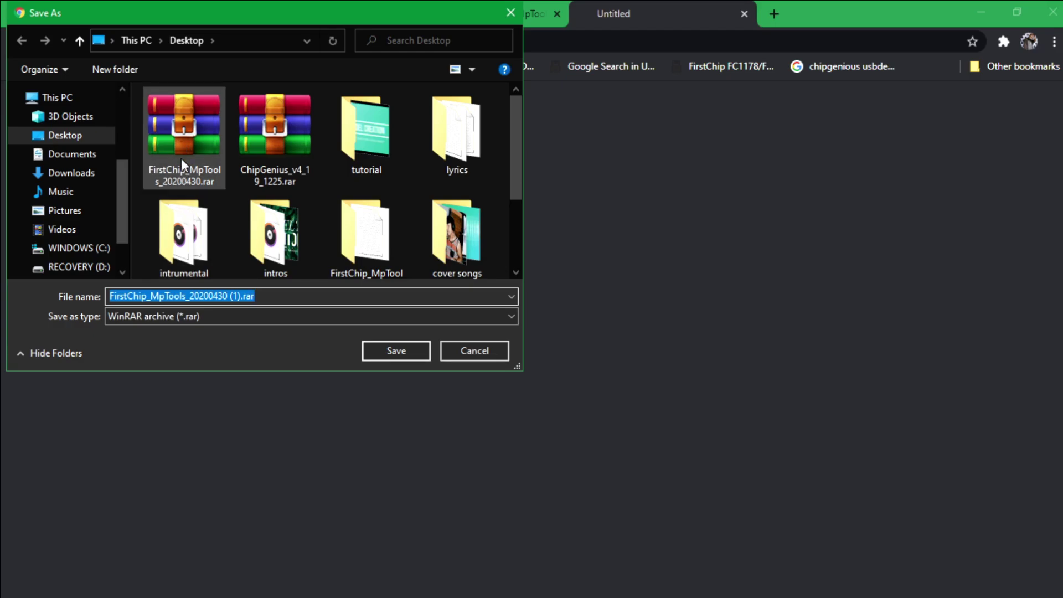
left_click(467, 358)
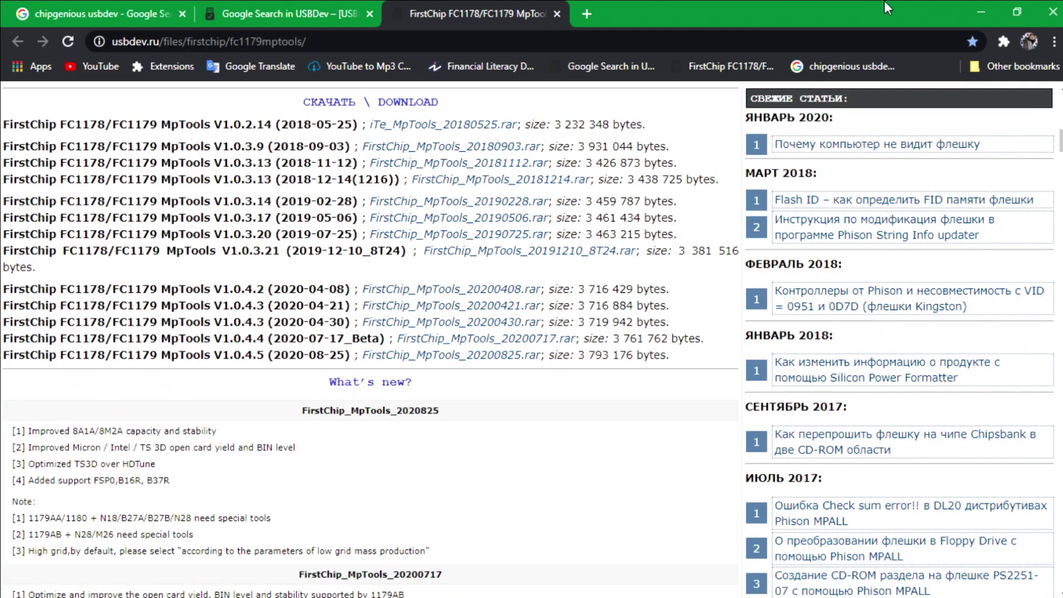
left_click(980, 12)
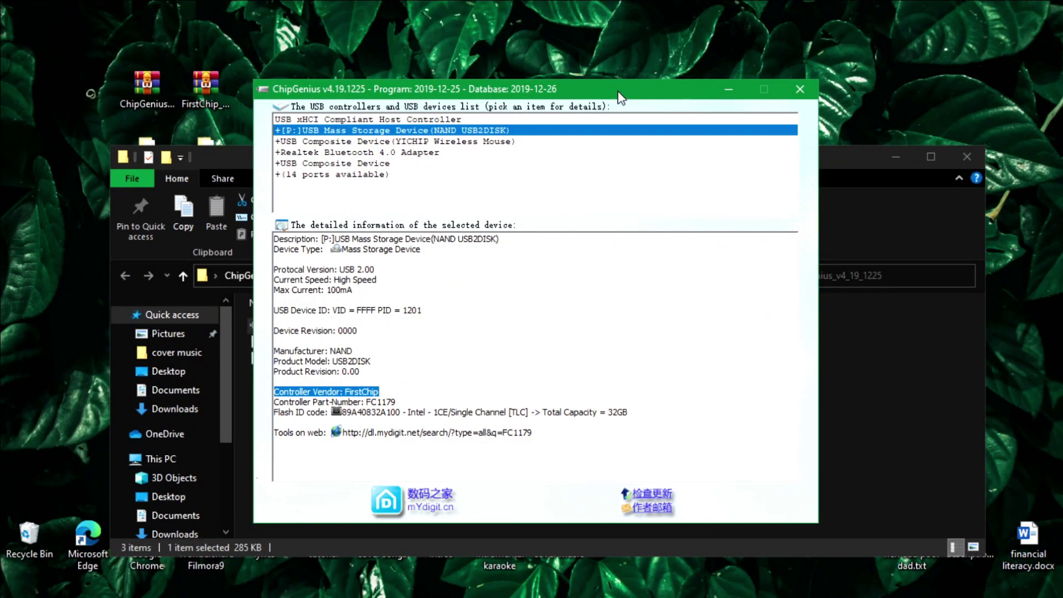
left_click(729, 89)
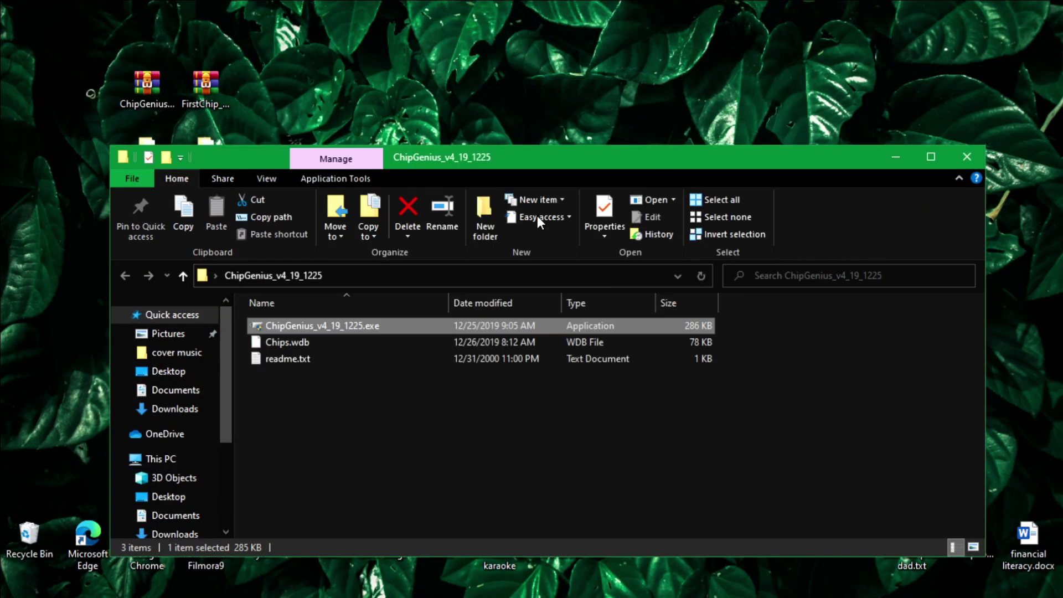
Open the FirstChip_MpTools folder on the desktop, then its FirstChip_MpTools_20200430 subfolder.
left_click(889, 158)
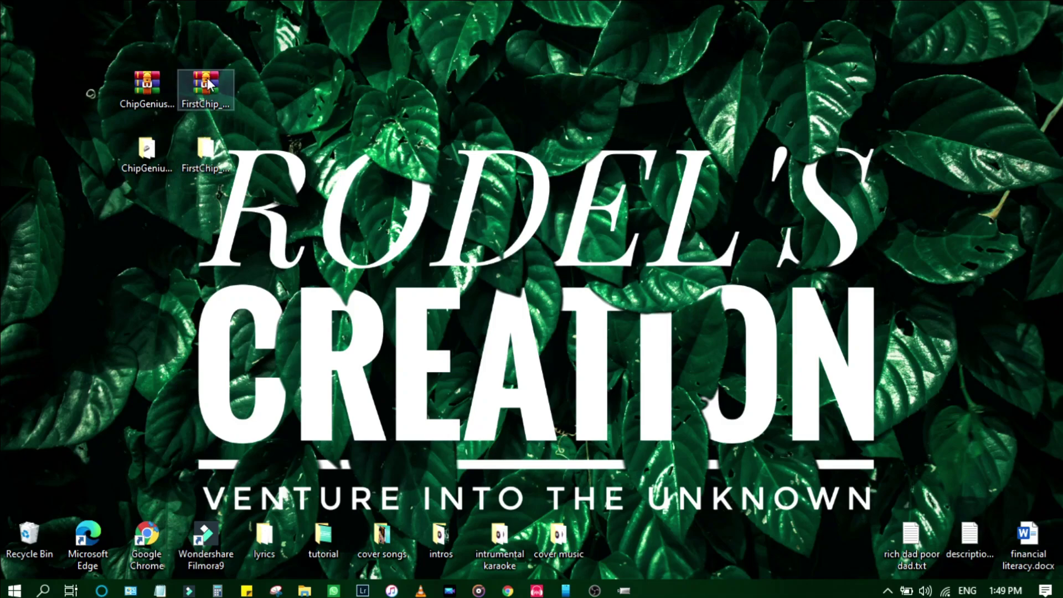
left_click_drag(209, 82, 227, 65)
mouse_move(200, 154)
left_mouse_down()
mouse_move(253, 170)
mouse_move(226, 153)
mouse_move(198, 155)
left_mouse_up()
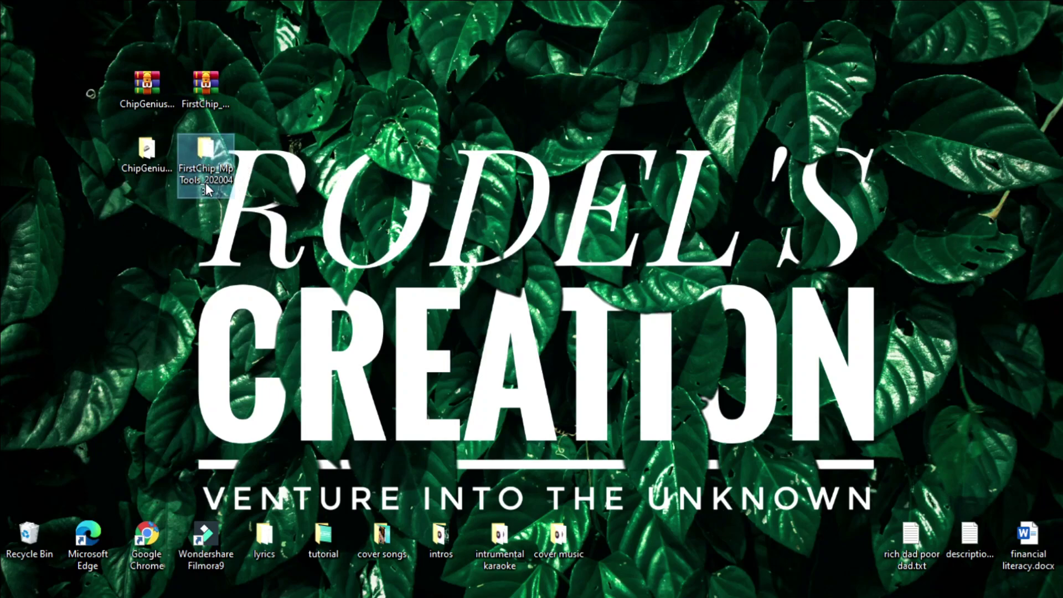
double_click(188, 156)
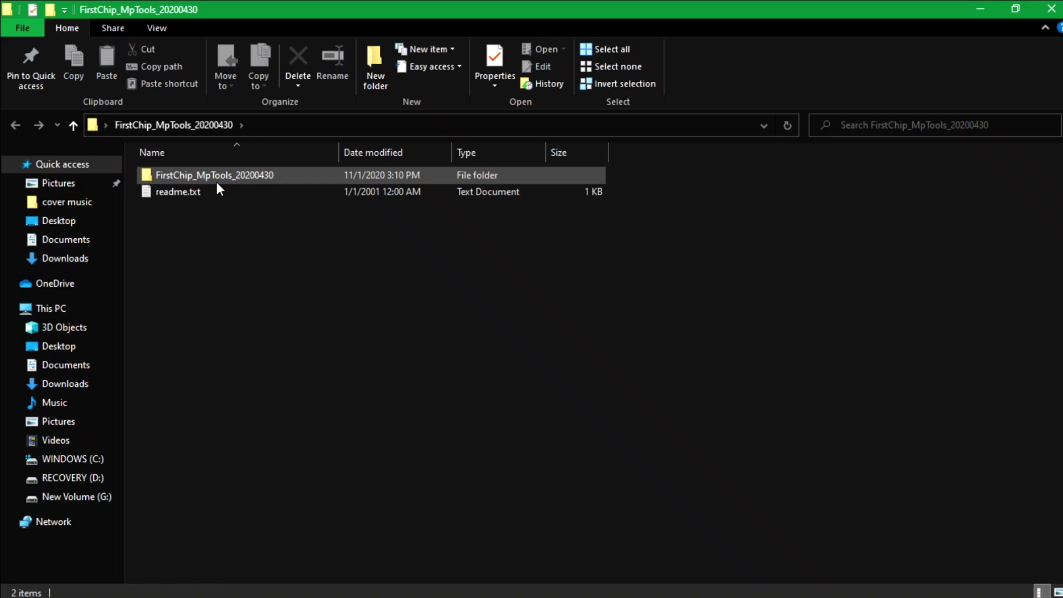
double_click(216, 182)
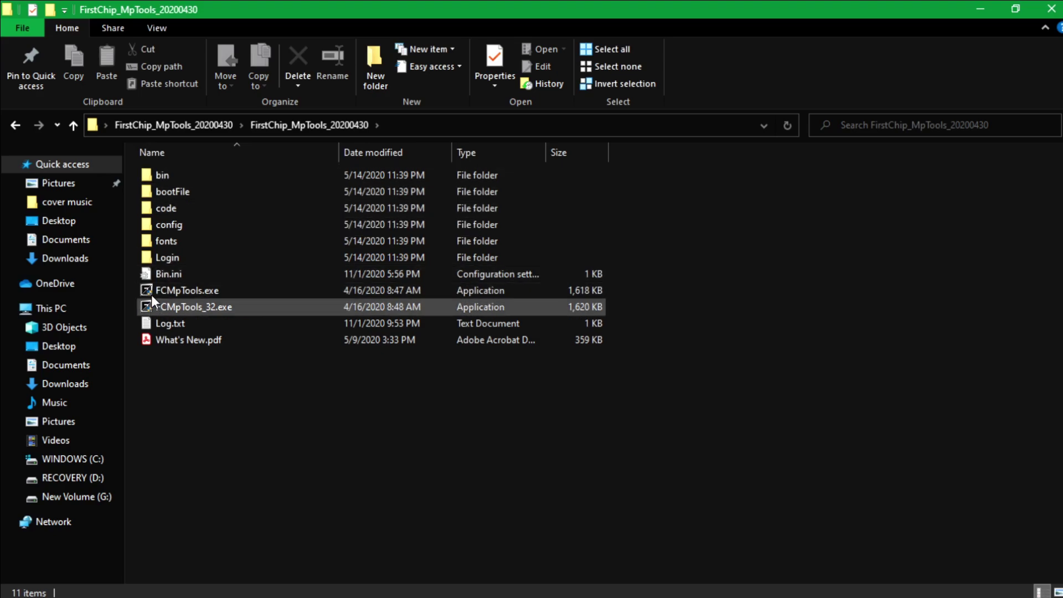
Run FCMpTools.exe with Test Rack as the product type.
left_click(198, 291)
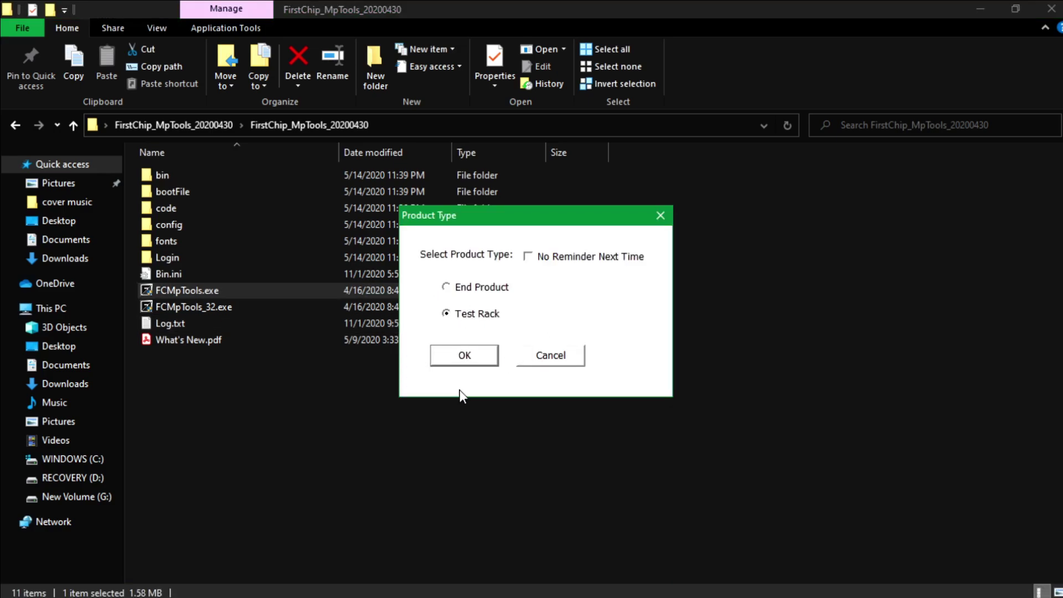
left_click(465, 355)
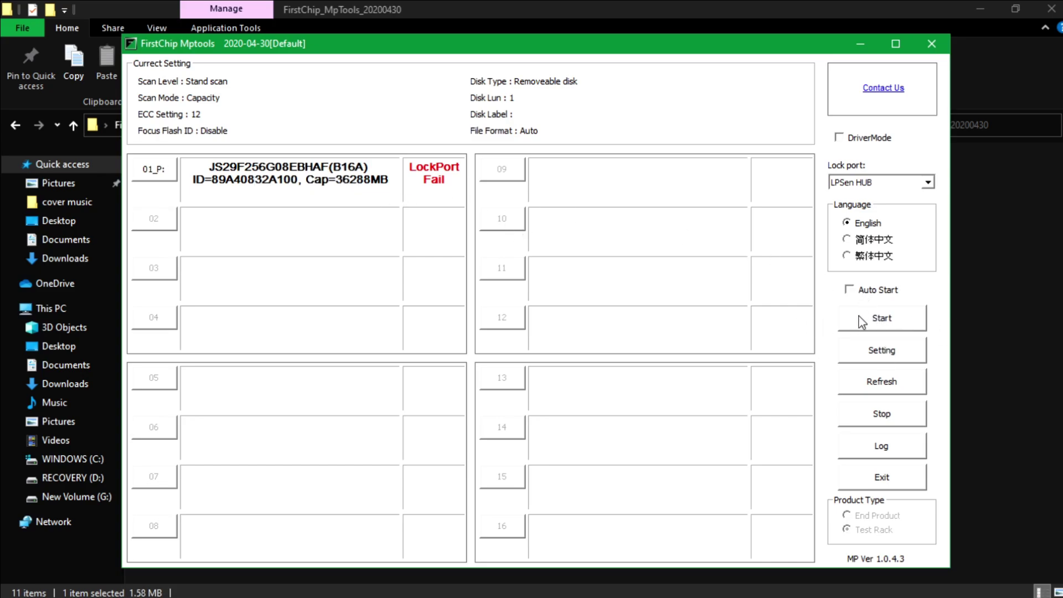
Start the FirstChip MpTools scan of the flash drive on port 01.
left_click(861, 321)
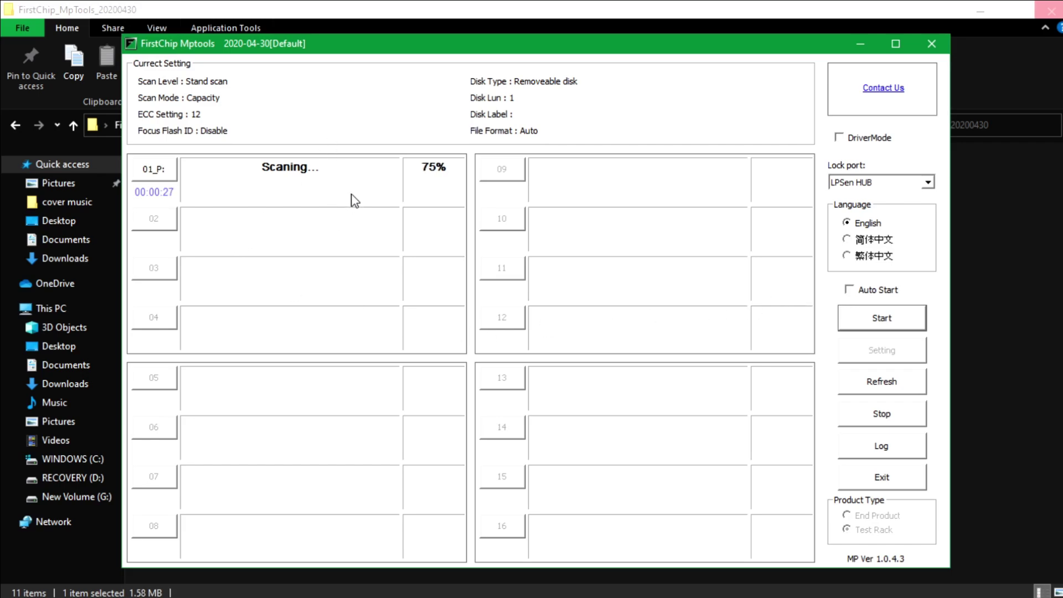
mouse_move(587, 595)
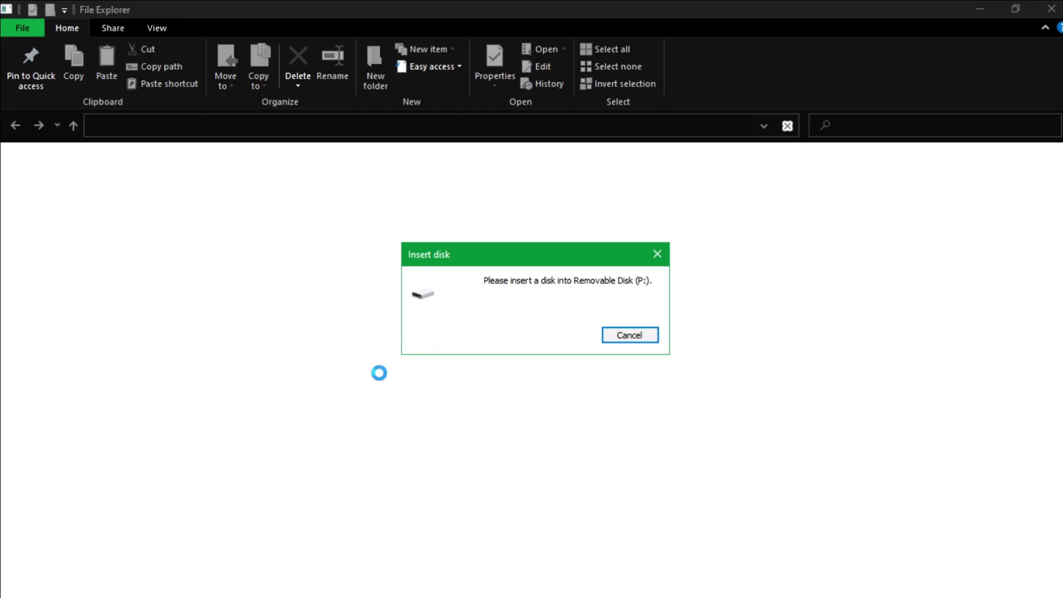
Bring the FirstChip Mptools window back over the Insert disk prompt to see the port 01 scan at 86%.
mouse_move(689, 590)
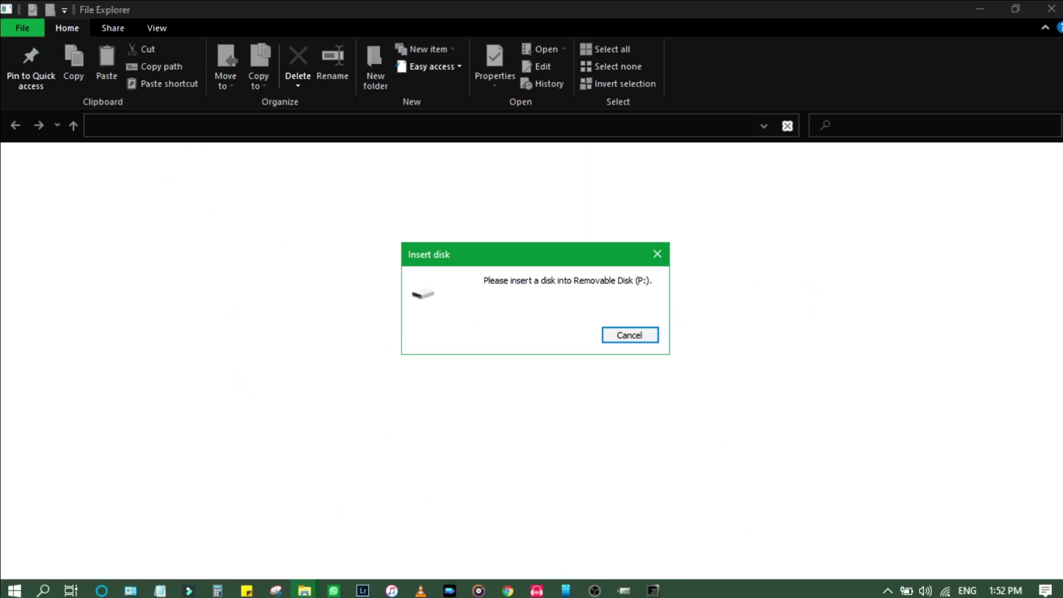
left_click(654, 590)
left_click(653, 590)
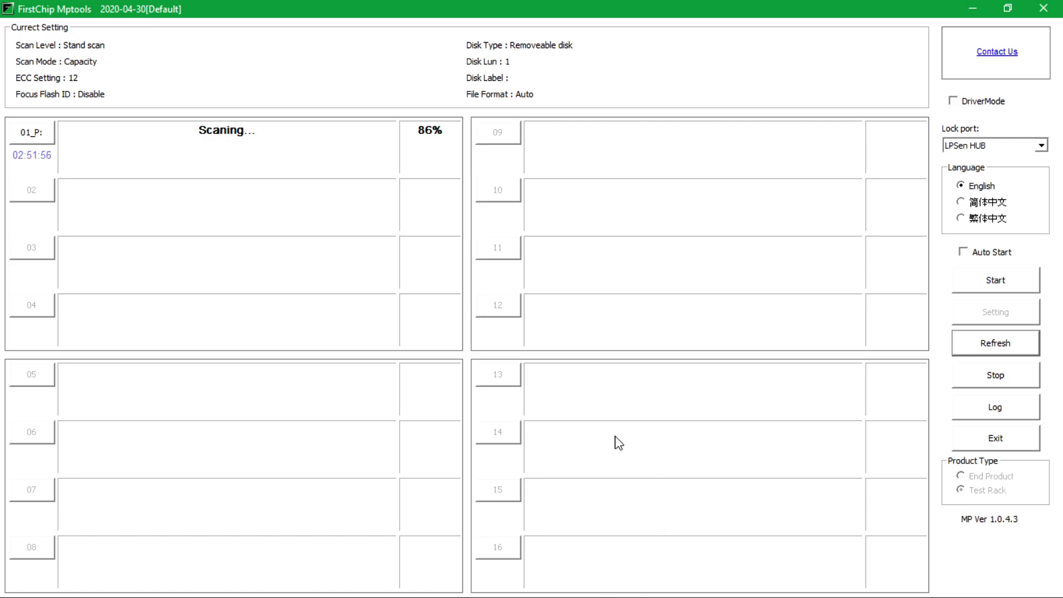
Restore the maximized FirstChip Mptools window to its normal size.
left_click(1008, 9)
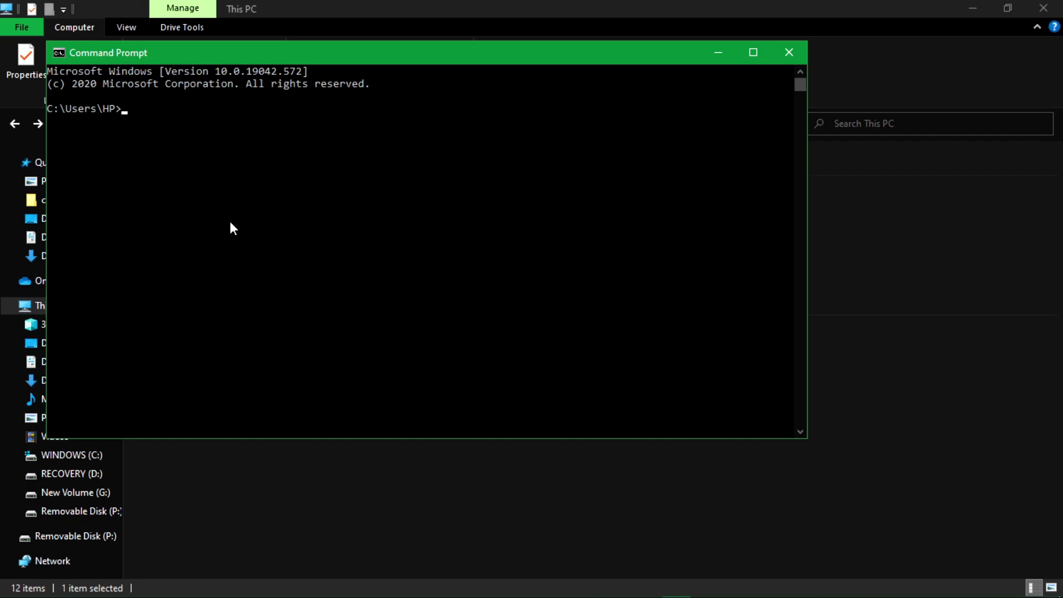
Run diskpart's list disk and check that Disk 1 is Online at 14 GB.
type("diskpart")
key("Return")
type("list disk")
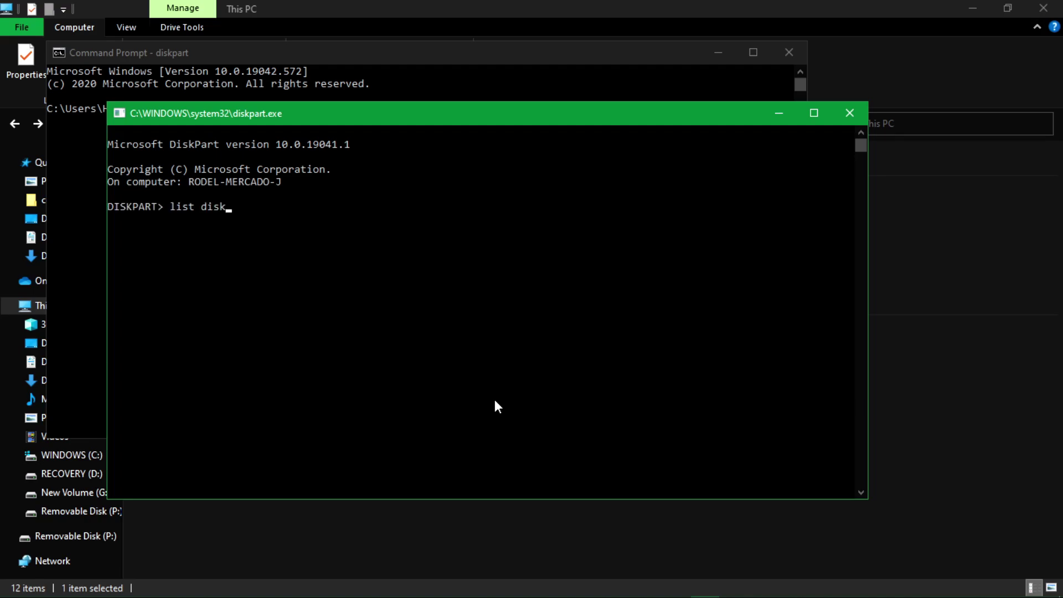
key("Return")
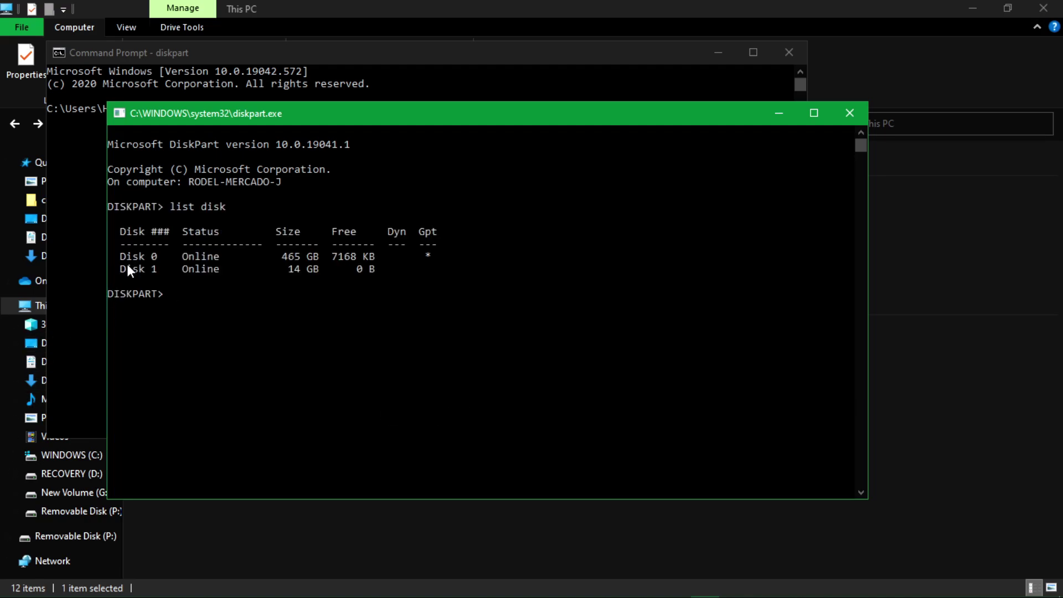
left_click_drag(131, 268, 427, 268)
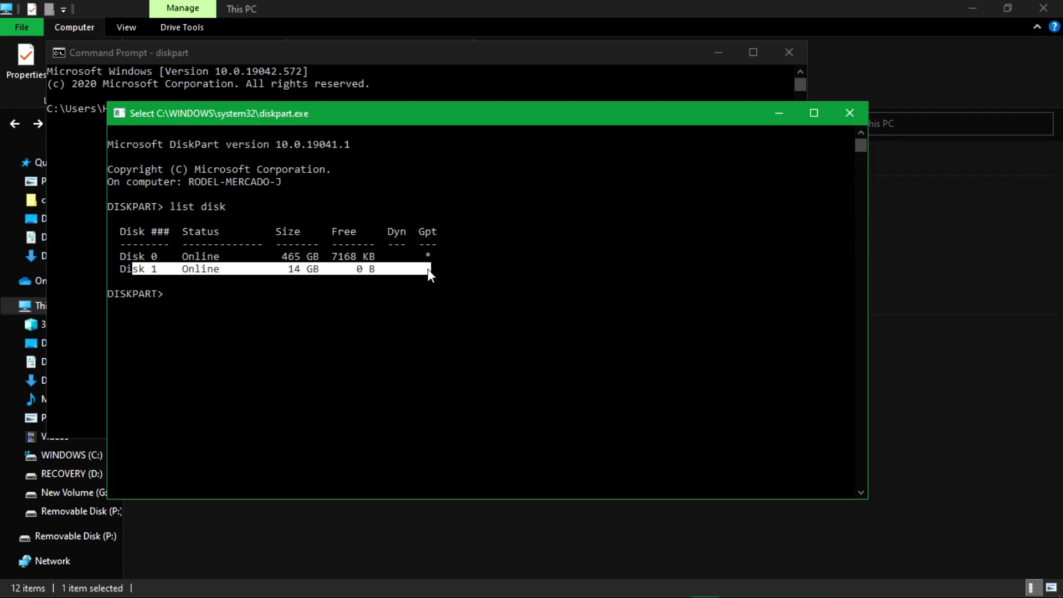
left_click(177, 302)
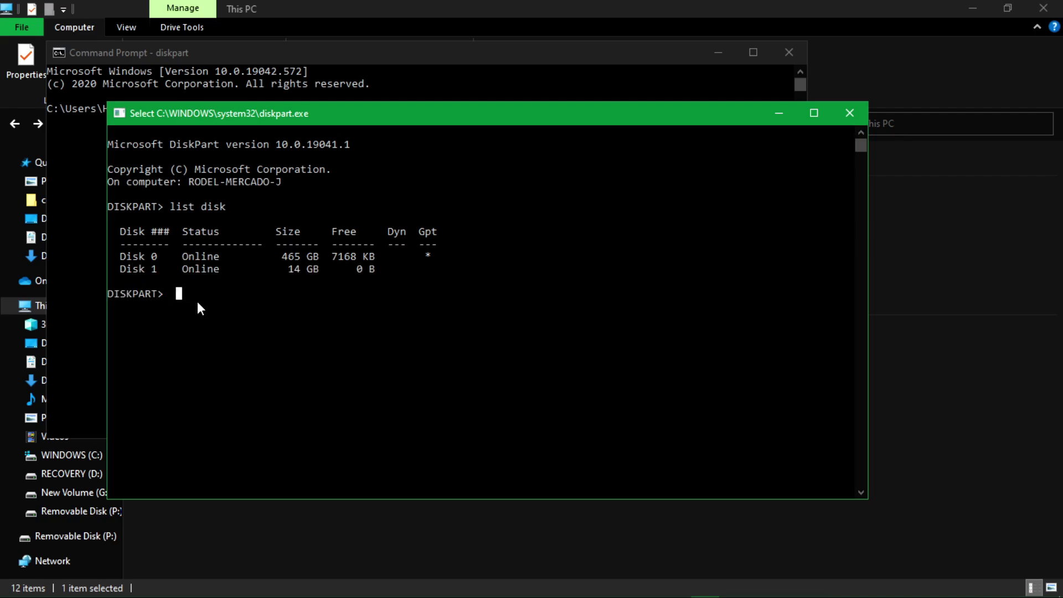
Type 'ths' and 'ou :)' in the console, then close the diskpart and Command Prompt windows.
type("ths")
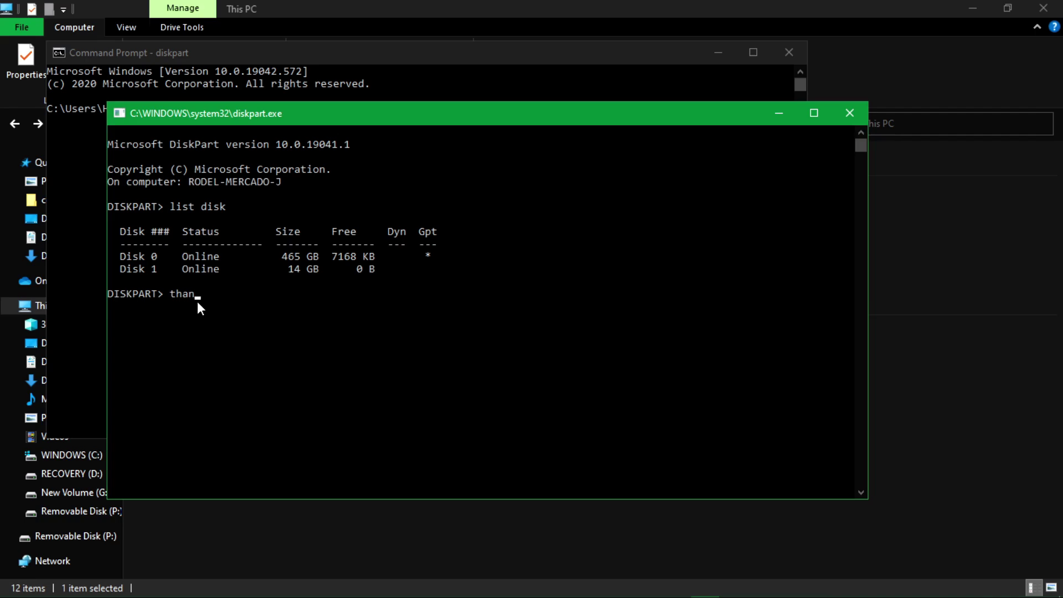
type("ou :)")
left_click(848, 115)
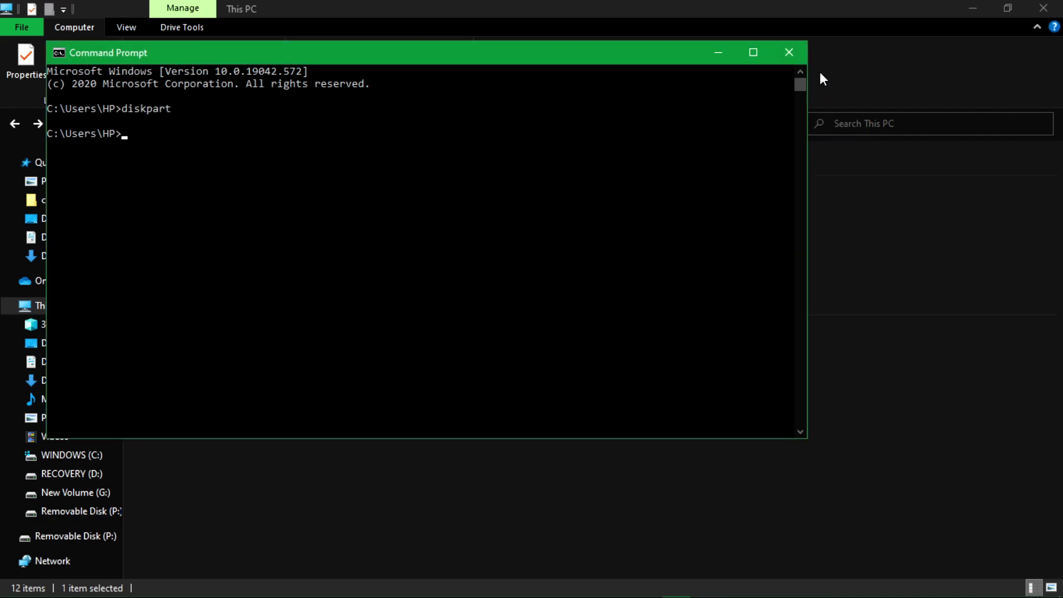
left_click(792, 52)
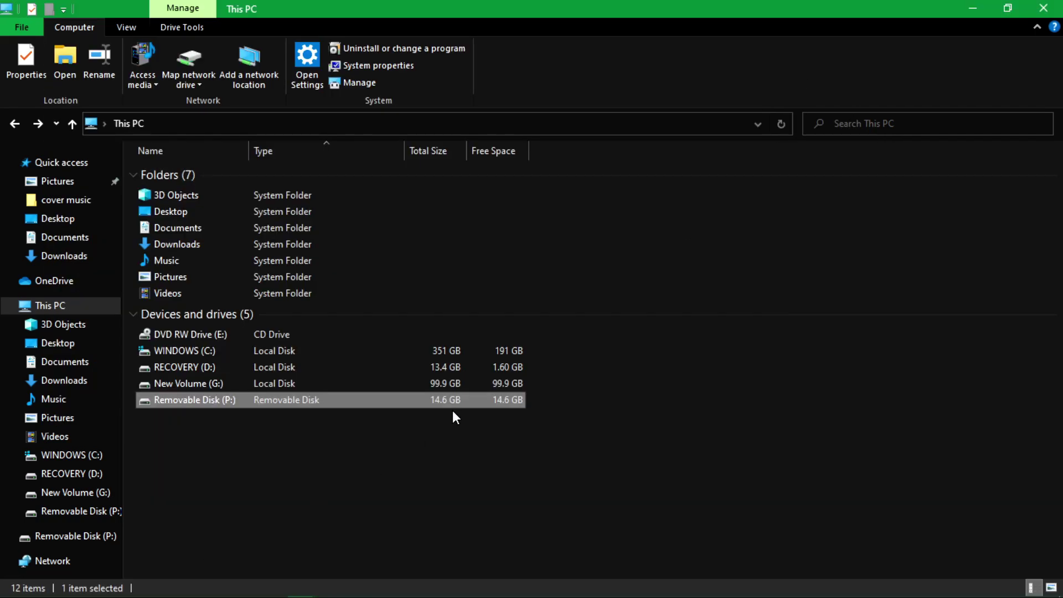
Eject Removable Disk (P:), dismiss the Safe To Remove notice, exit FirstChip Mptools and close This PC.
right_click(413, 403)
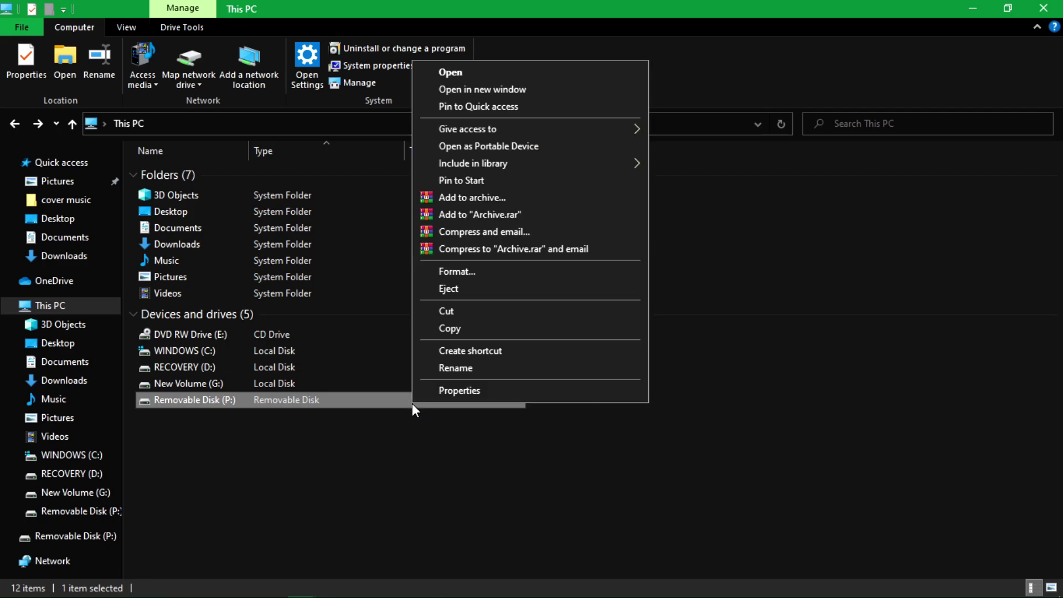
left_click(453, 290)
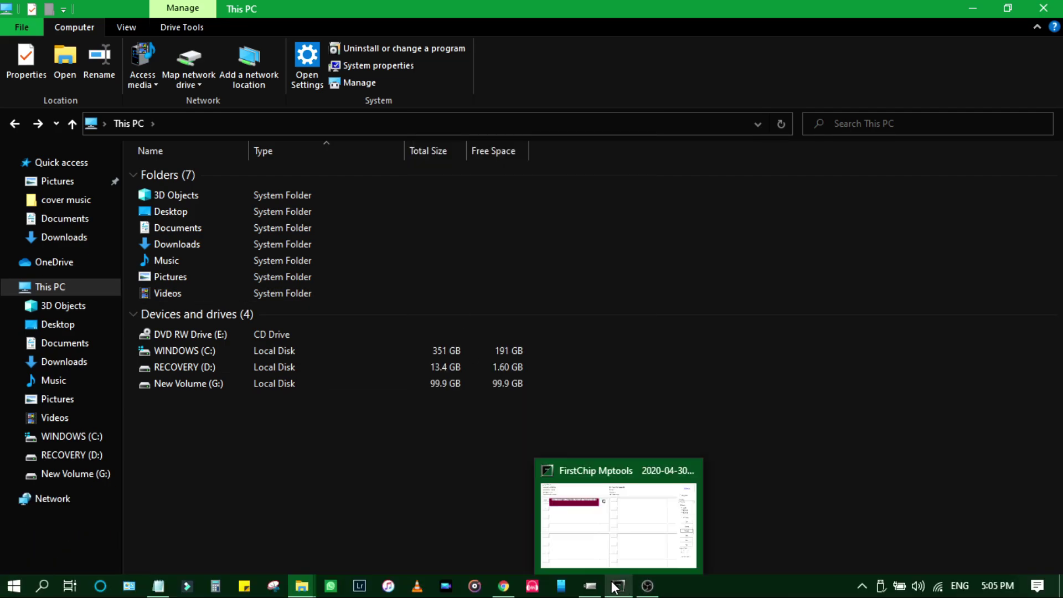
left_click(619, 586)
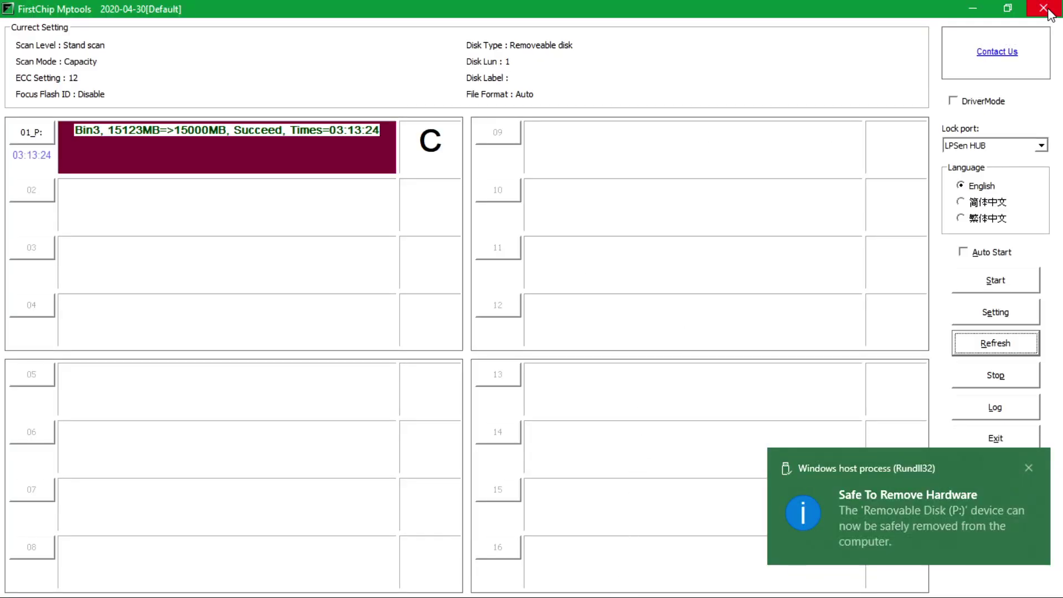
left_click(993, 438)
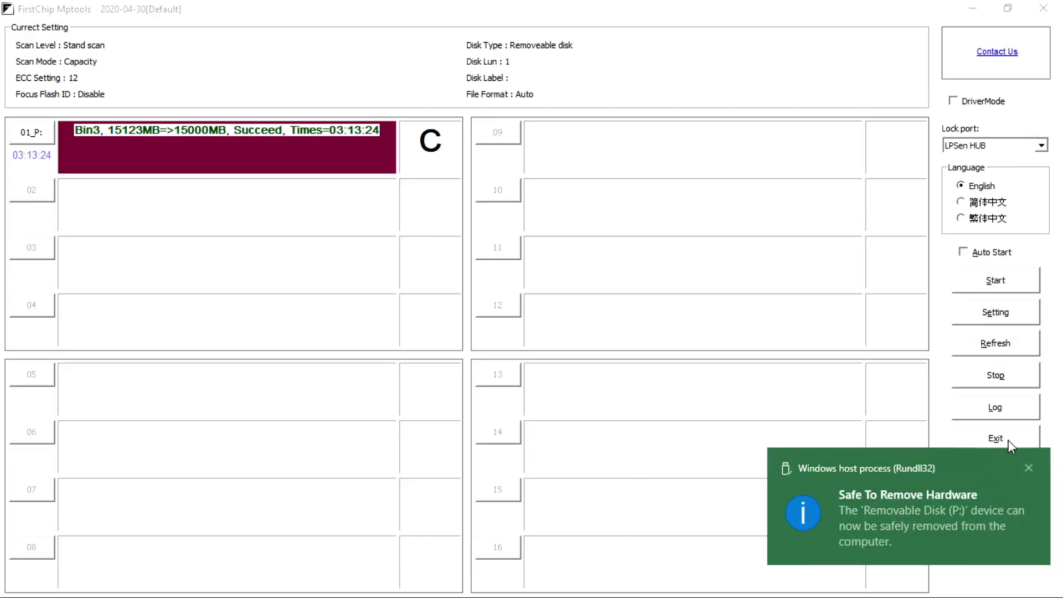
left_click(1013, 451)
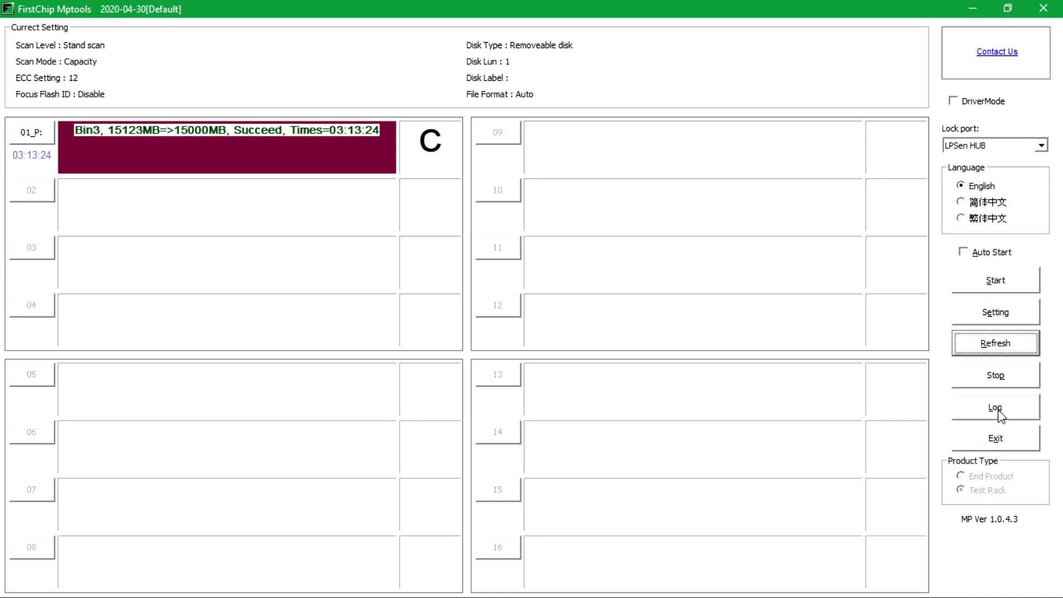
left_click(1003, 443)
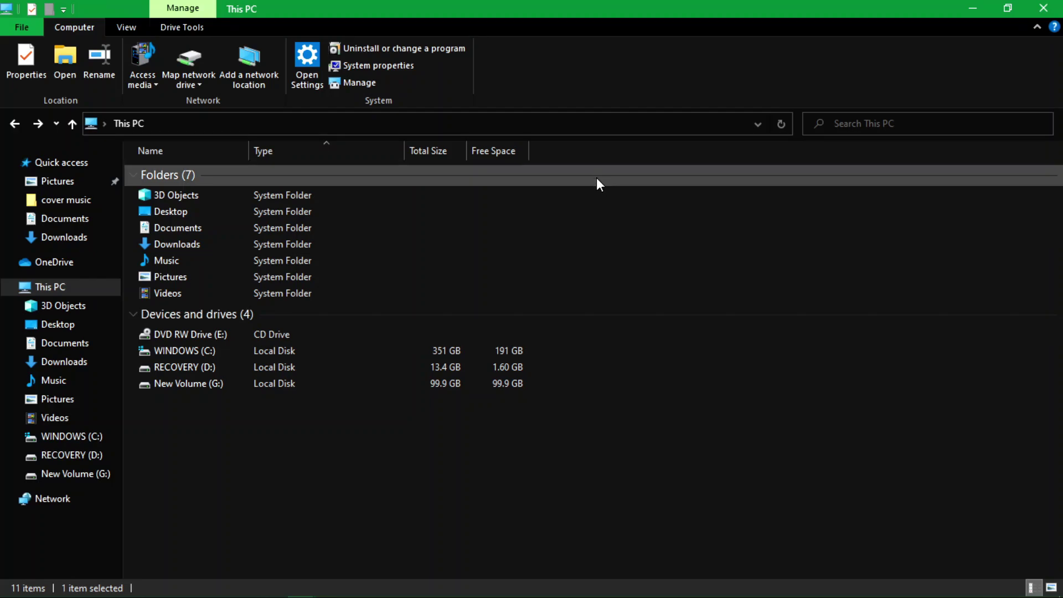
left_click(1028, 6)
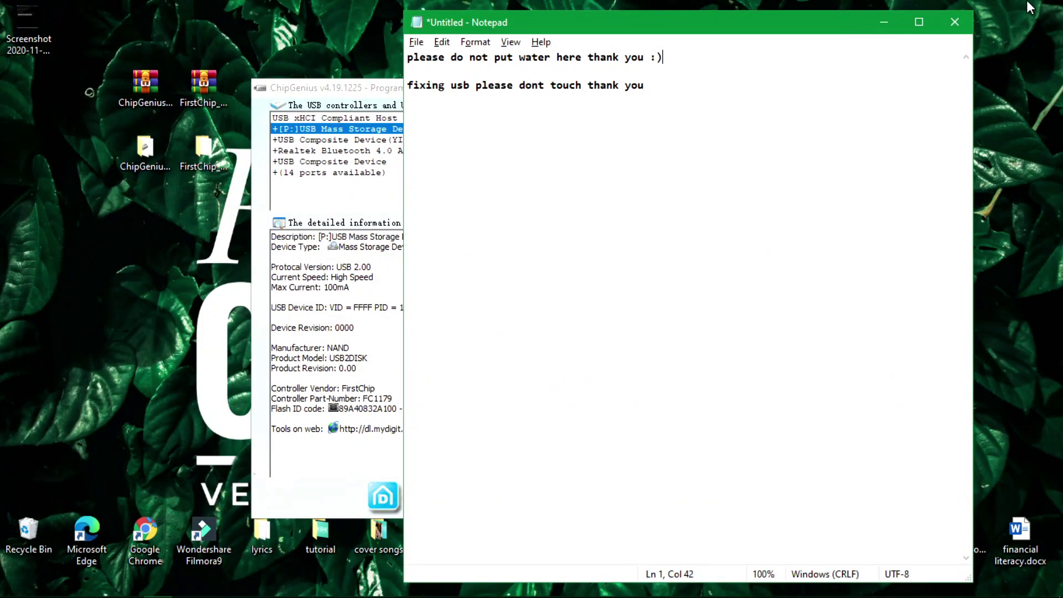
Close Notepad without saving the untitled notes.
left_click(955, 22)
left_click(557, 307)
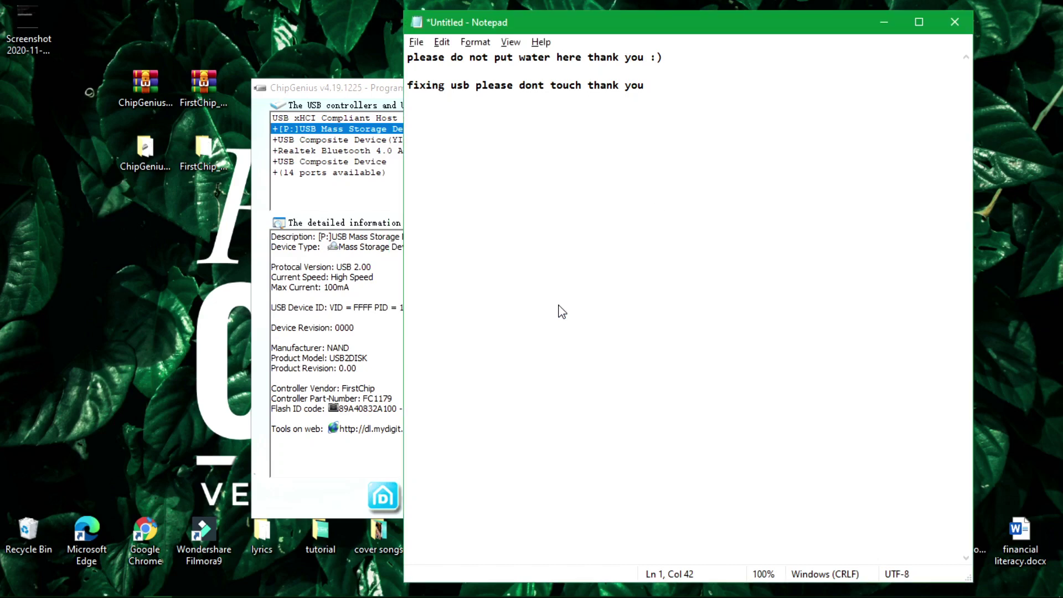